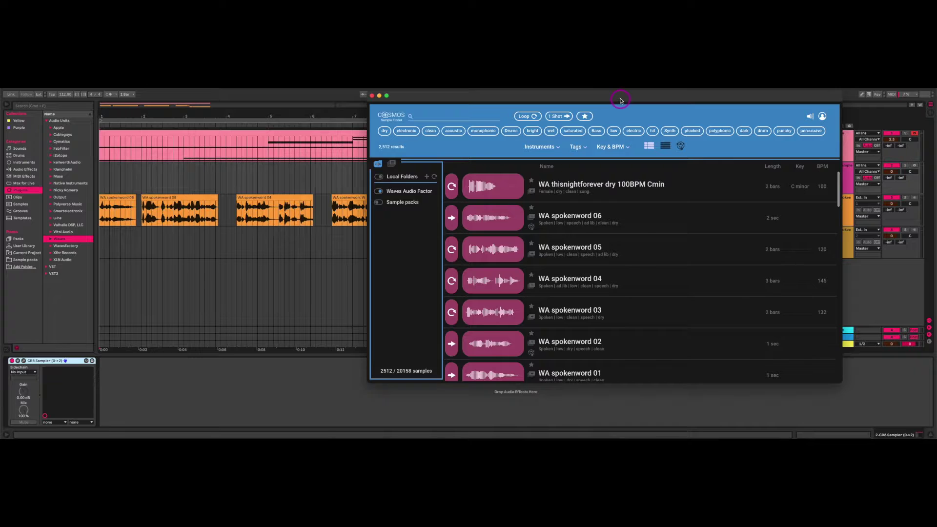
Step: Audition the WA spokenword 06 sample in the COSMOS sample finder and close the finder
{"action": "left_click_drag", "start_coordinate": [604, 99], "coordinate": [541, 96]}
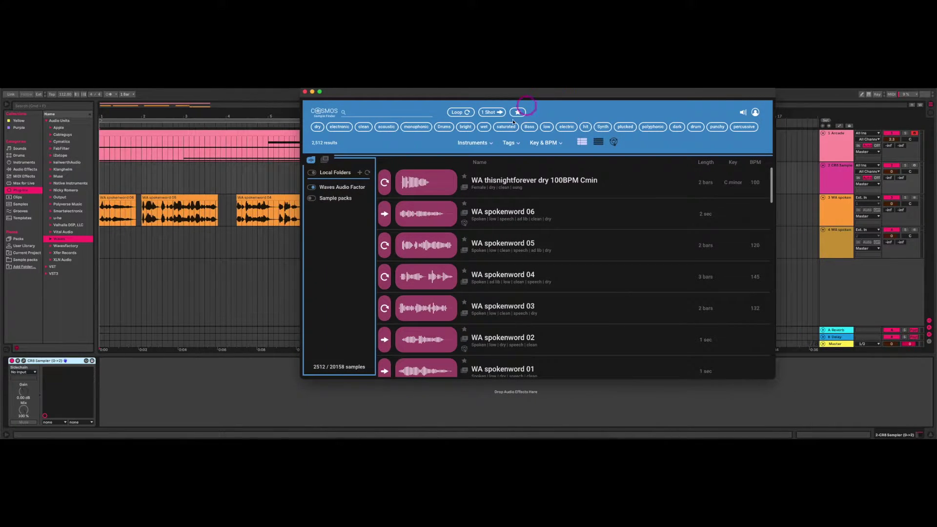
{"action": "left_click", "coordinate": [328, 201]}
{"action": "left_click", "coordinate": [328, 190]}
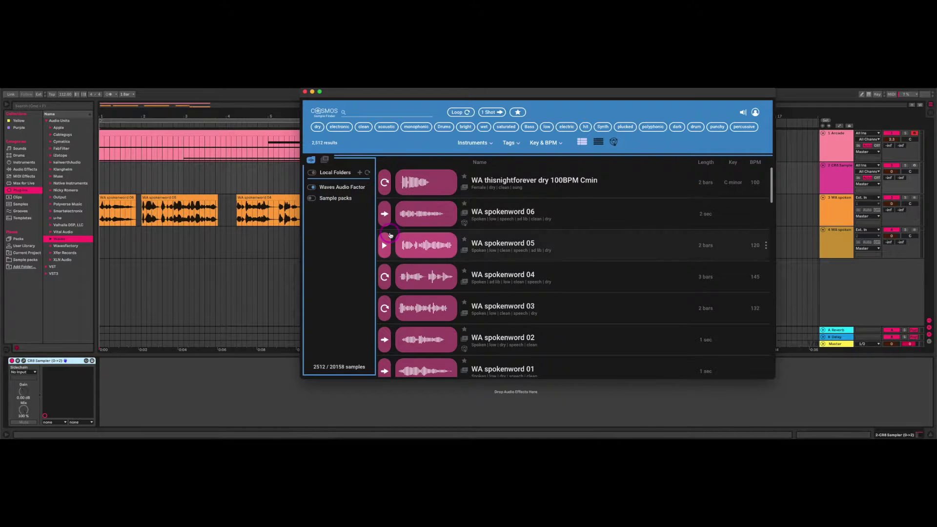
{"action": "left_click", "coordinate": [385, 216]}
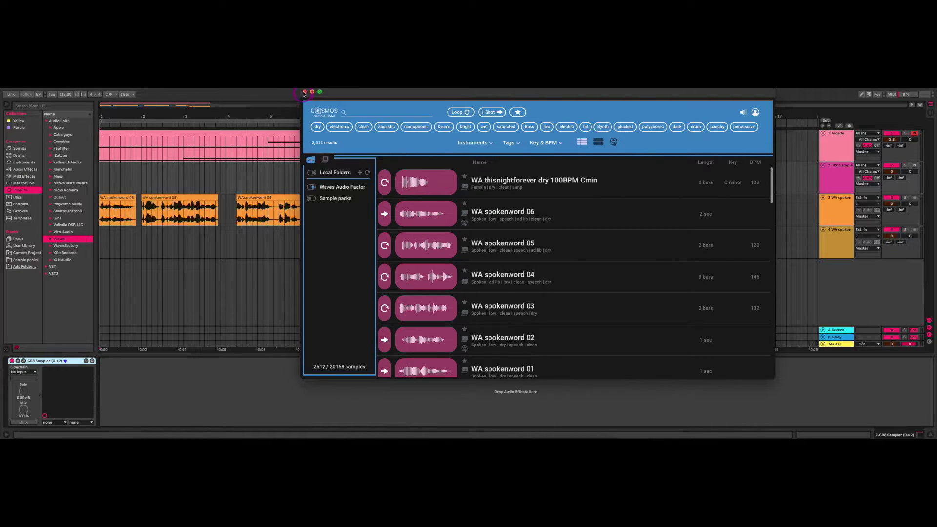
{"action": "left_click", "coordinate": [304, 92]}
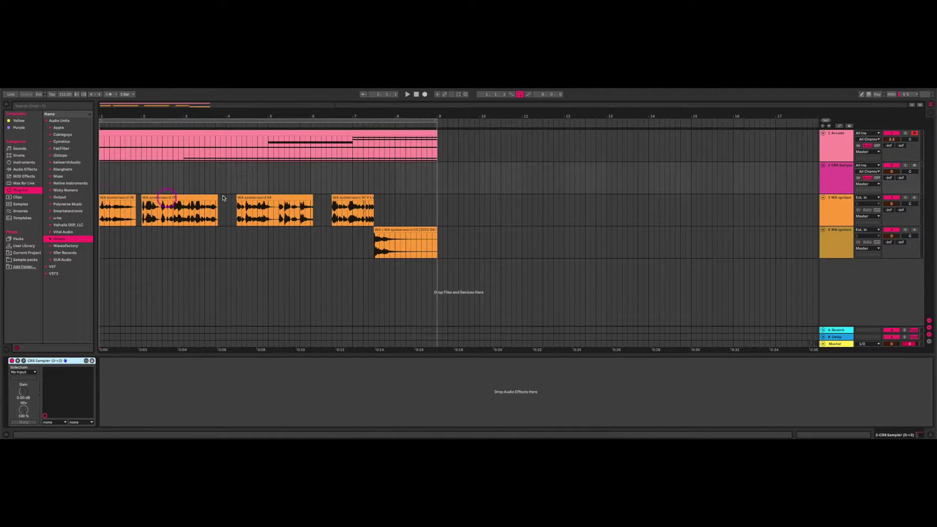
Step: Solo the two WA spokenword audio tracks and play them back from the start of the arrangement
{"action": "left_click", "coordinate": [830, 211]}
{"action": "left_click", "coordinate": [832, 230], "text": "shift"}
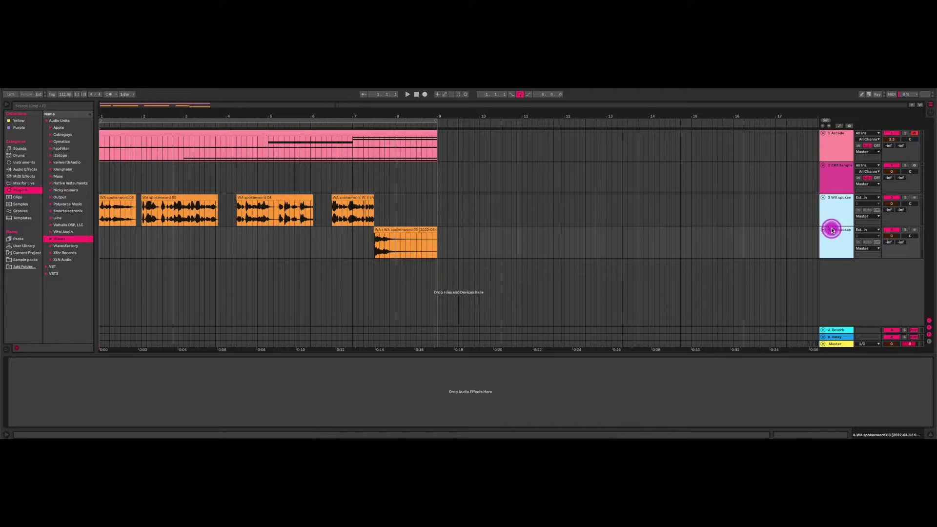
{"action": "key", "text": "s"}
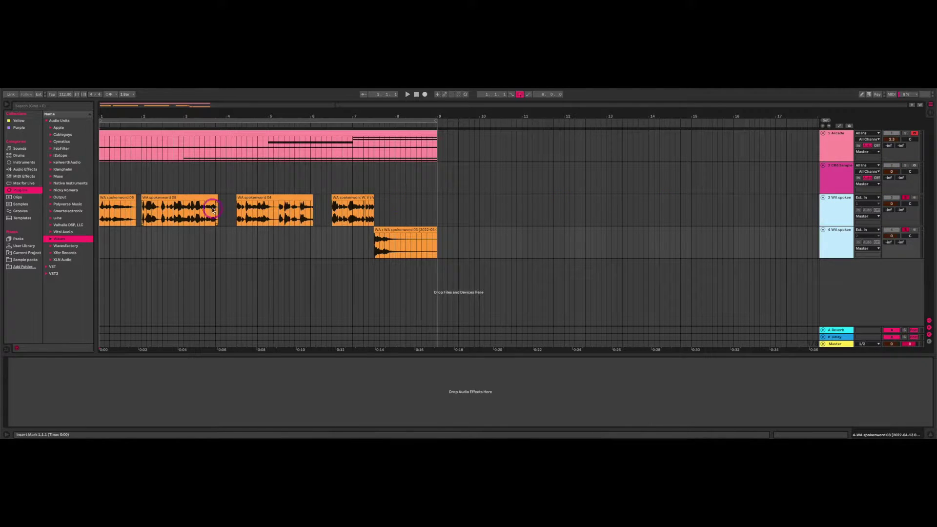
{"action": "left_click", "coordinate": [100, 191]}
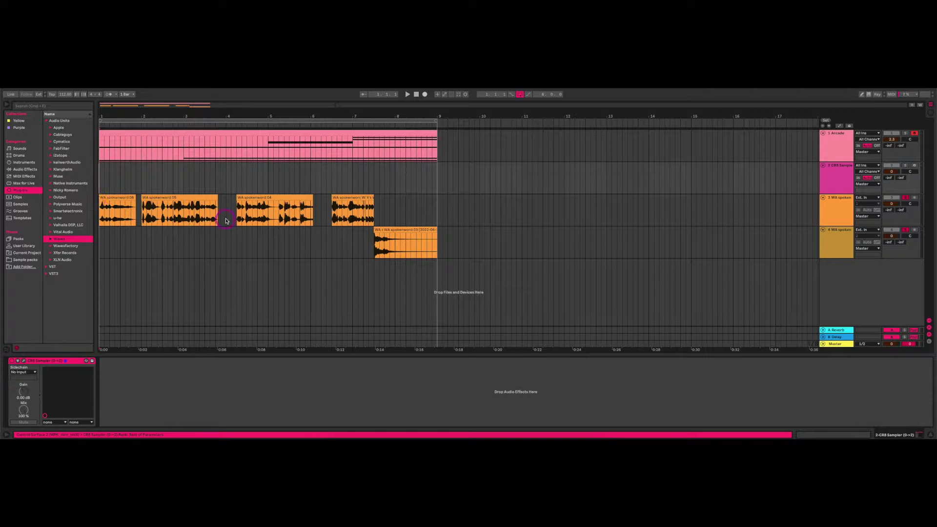
{"action": "left_click", "coordinate": [250, 222]}
{"action": "left_click", "coordinate": [158, 215]}
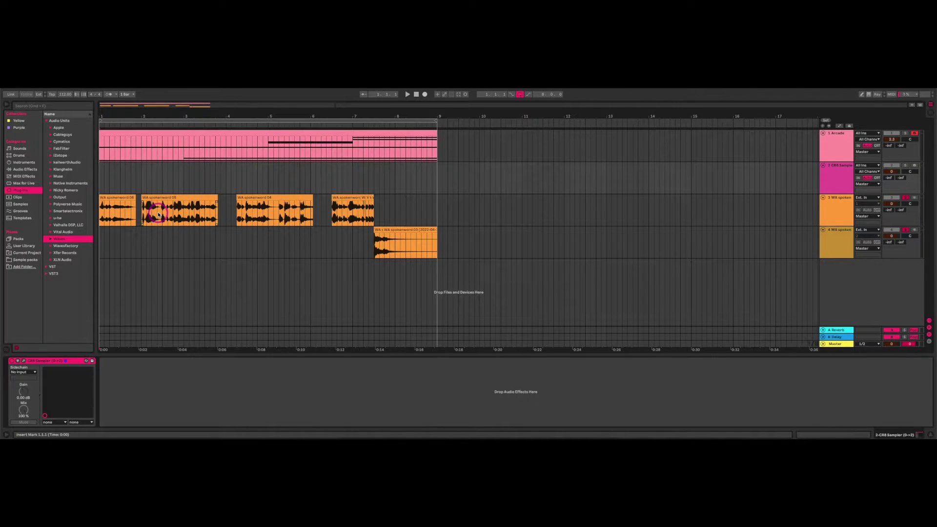
{"action": "left_click", "coordinate": [125, 228]}
{"action": "key", "text": "space"}
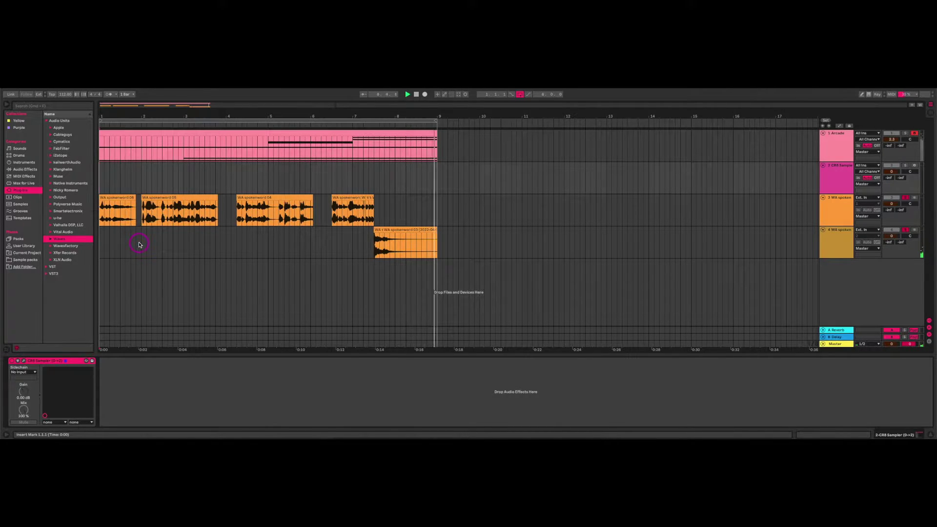
{"action": "key", "text": "space"}
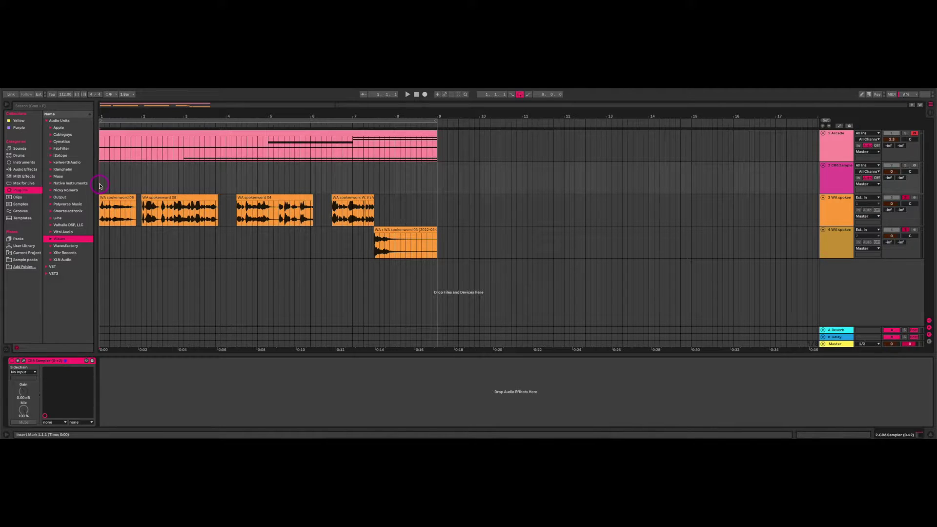
Step: Open the Arcade plug-in on the first track and trigger the lowest sample key of the Poseidon kit
{"action": "left_click", "coordinate": [109, 134]}
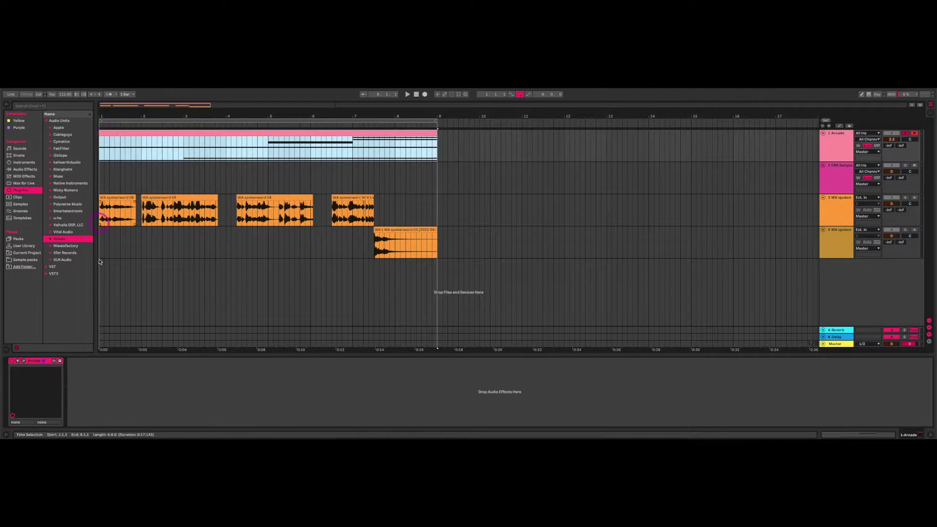
{"action": "left_click", "coordinate": [24, 363]}
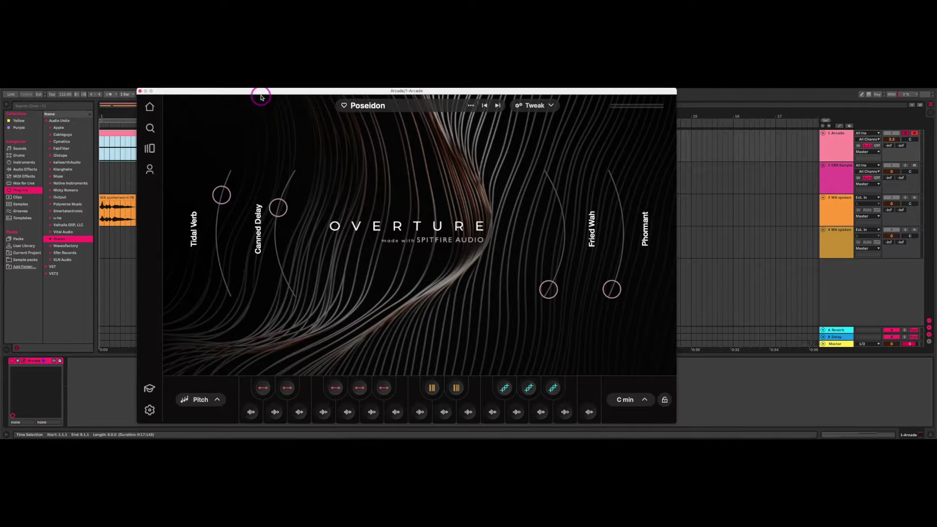
{"action": "left_click_drag", "start_coordinate": [260, 93], "coordinate": [262, 97]}
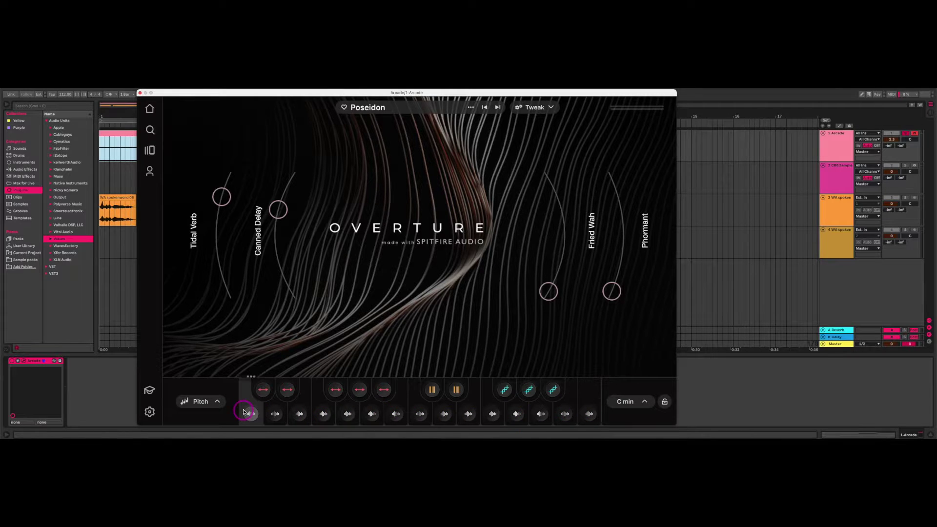
{"action": "mouse_move", "coordinate": [251, 414]}
{"action": "left_click", "coordinate": [250, 414]}
Step: Play the soloed Arcade part from the start of the arrangement, close the plug-in and stop playback
{"action": "left_click", "coordinate": [102, 142]}
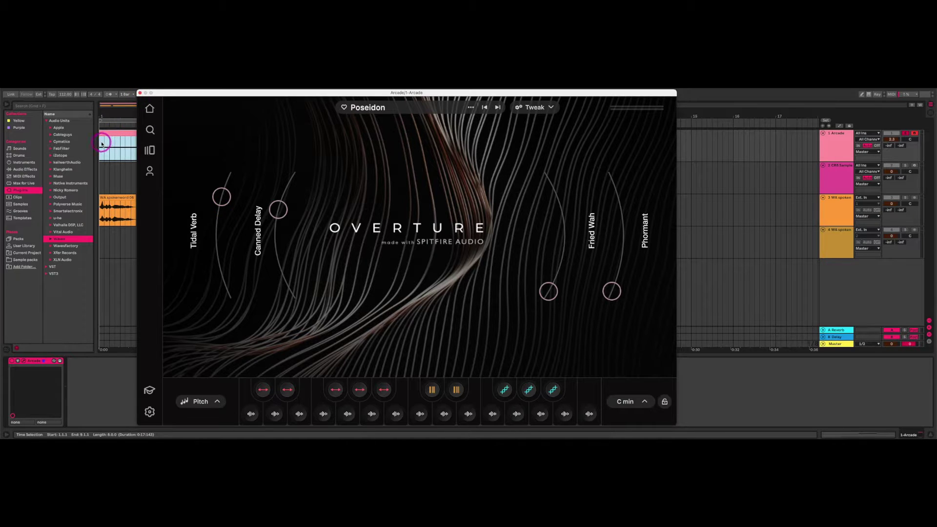
{"action": "key", "text": "space"}
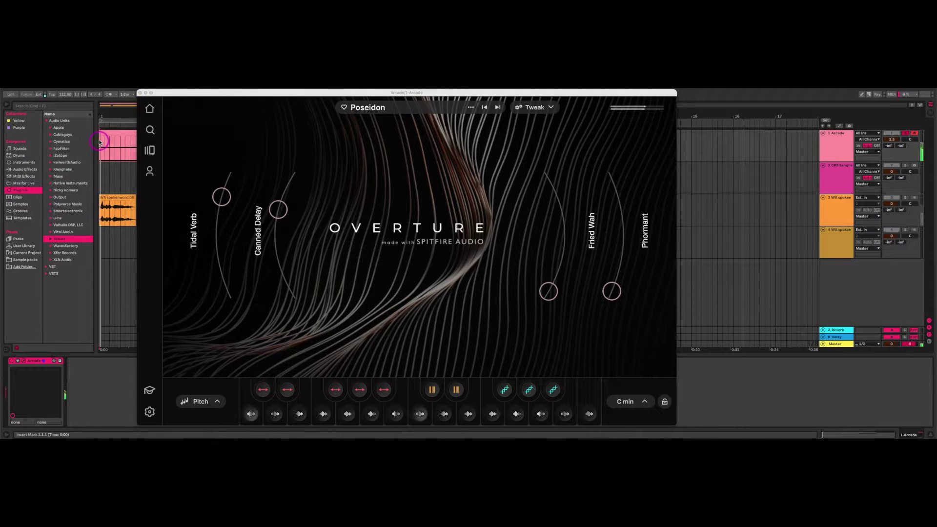
{"action": "left_click", "coordinate": [140, 93]}
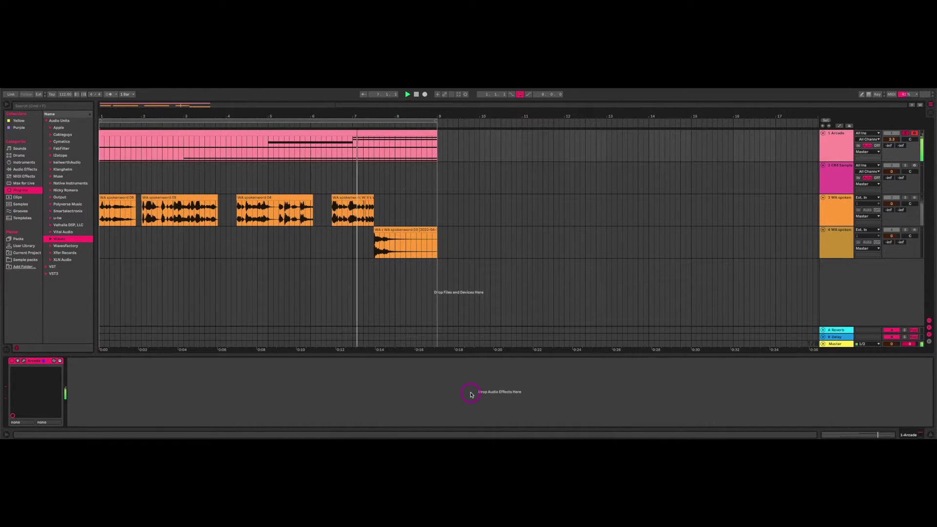
{"action": "left_click", "coordinate": [101, 257]}
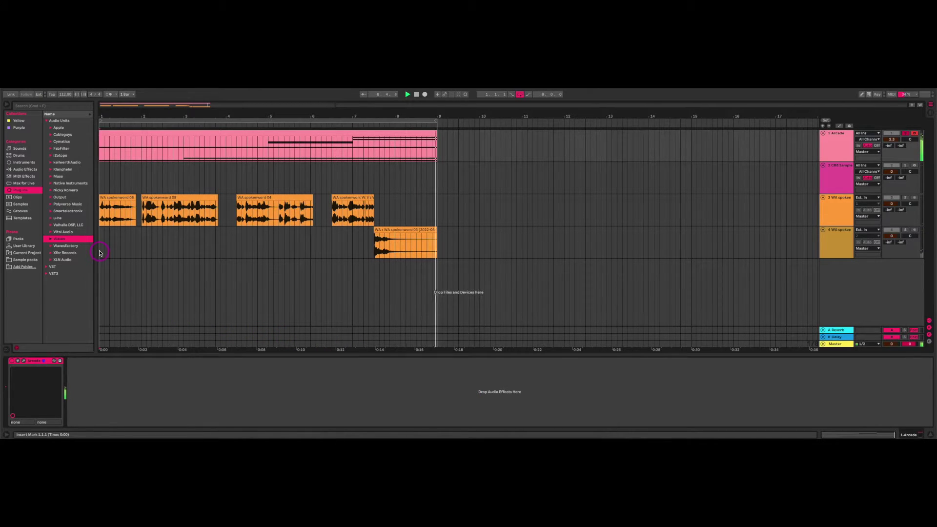
{"action": "key", "text": "space"}
Step: Take the Arcade track out of solo and play all tracks together from the start of the arrangement
{"action": "left_click", "coordinate": [100, 252]}
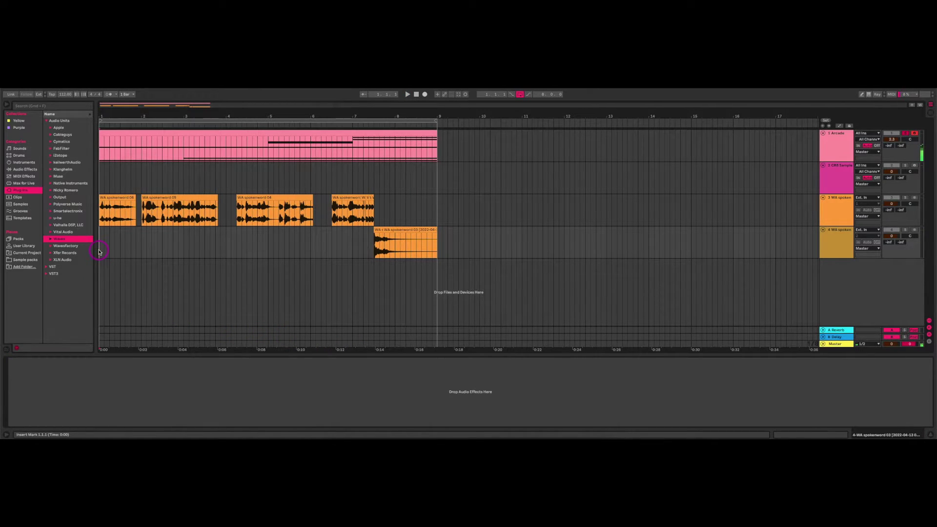
{"action": "key", "text": "s"}
{"action": "key", "text": "space"}
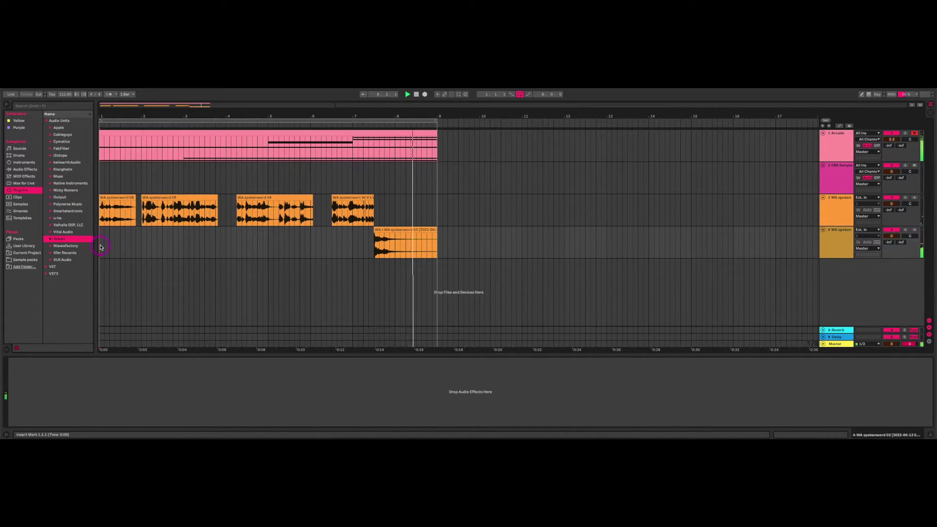
{"action": "key", "text": "space"}
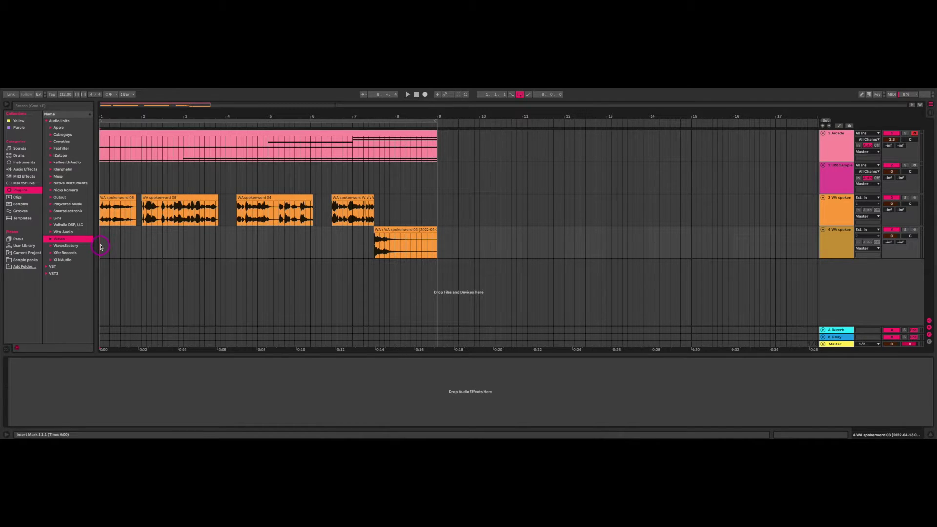
Step: Reopen the Arcade plug-in and examine the waveform, filter and volume controls in its Tweak sample editor
{"action": "left_click", "coordinate": [145, 132]}
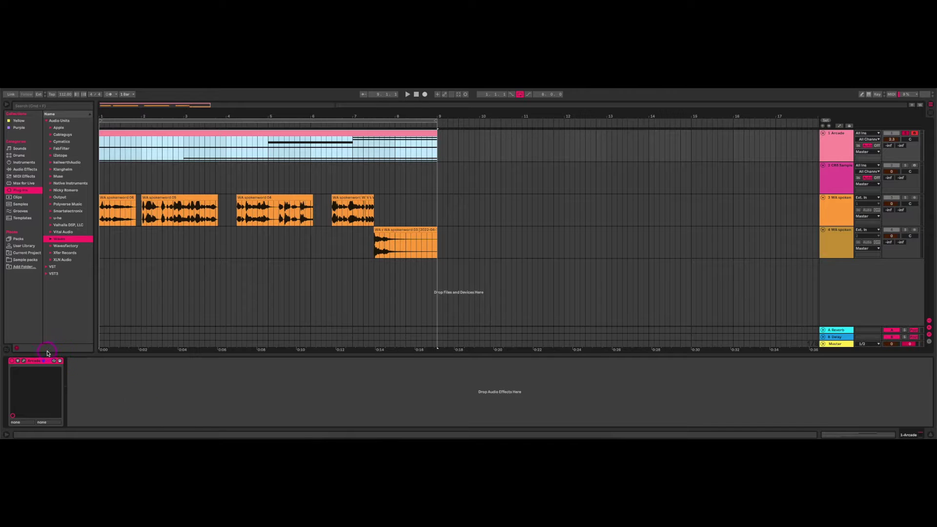
{"action": "left_click", "coordinate": [24, 362]}
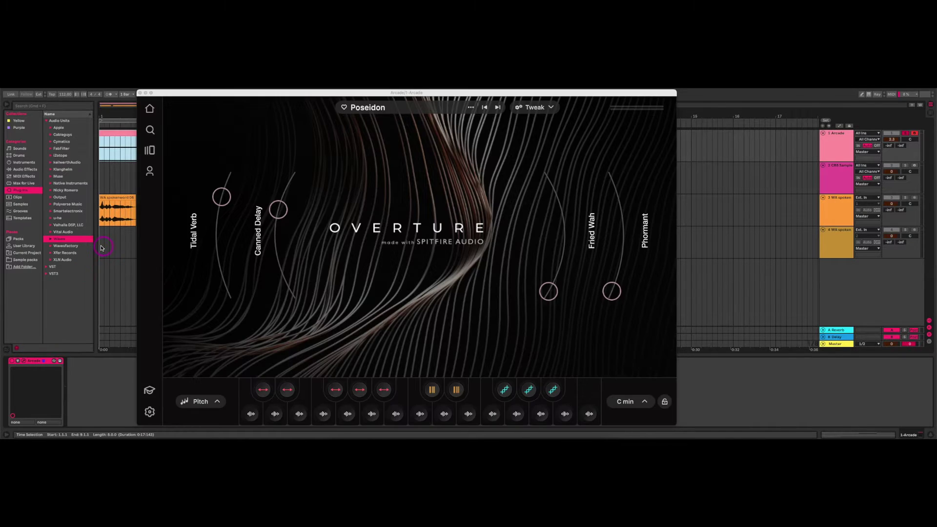
{"action": "left_click", "coordinate": [535, 109]}
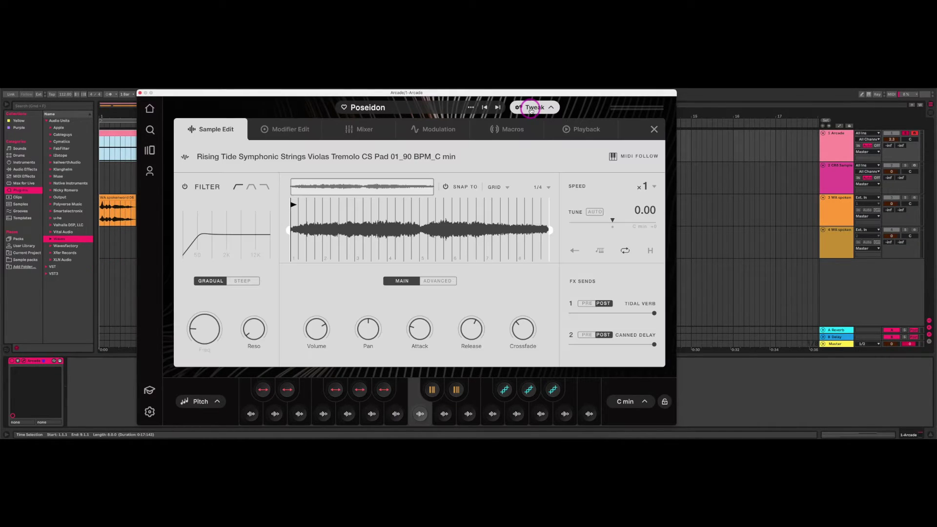
{"action": "mouse_move", "coordinate": [308, 229]}
{"action": "left_mouse_down"}
{"action": "mouse_move", "coordinate": [473, 229]}
{"action": "mouse_move", "coordinate": [326, 230]}
{"action": "mouse_move", "coordinate": [439, 231]}
{"action": "left_mouse_up"}
{"action": "left_click_drag", "start_coordinate": [194, 329], "coordinate": [210, 330]}
{"action": "left_click_drag", "start_coordinate": [301, 336], "coordinate": [315, 337]}
Step: Review Arcade's Modifier Edit and Mixer pages, including the effect choices for send 1, and close the Tweak view
{"action": "left_click", "coordinate": [294, 132]}
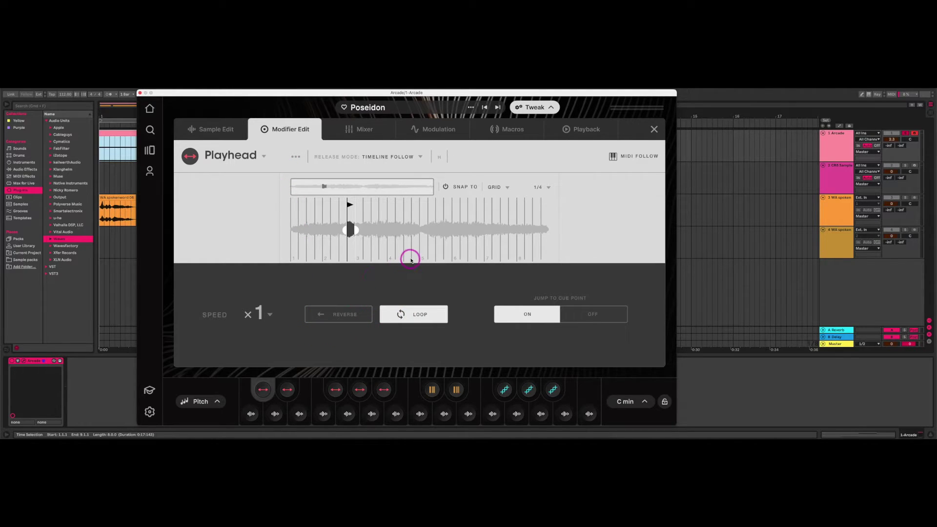
{"action": "left_click", "coordinate": [360, 129]}
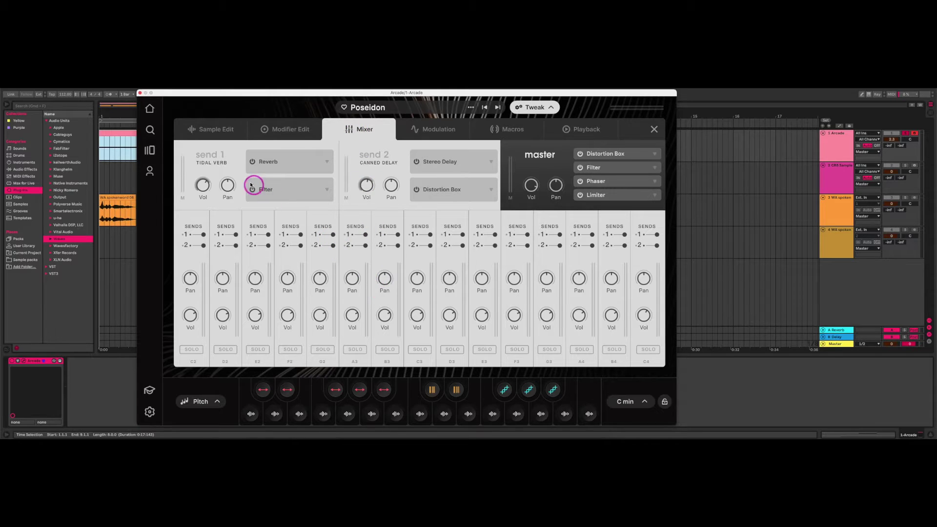
{"action": "left_click", "coordinate": [326, 164]}
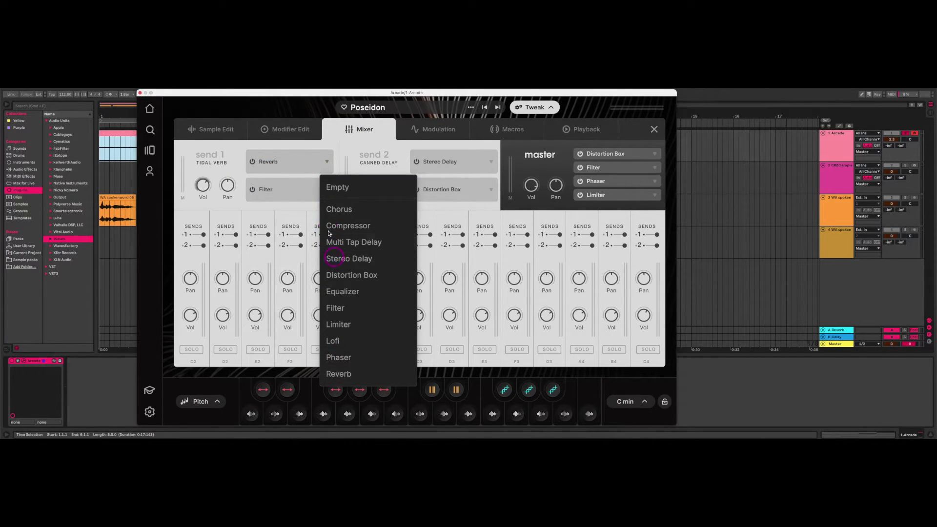
{"action": "left_click", "coordinate": [325, 160]}
{"action": "left_click", "coordinate": [325, 160]}
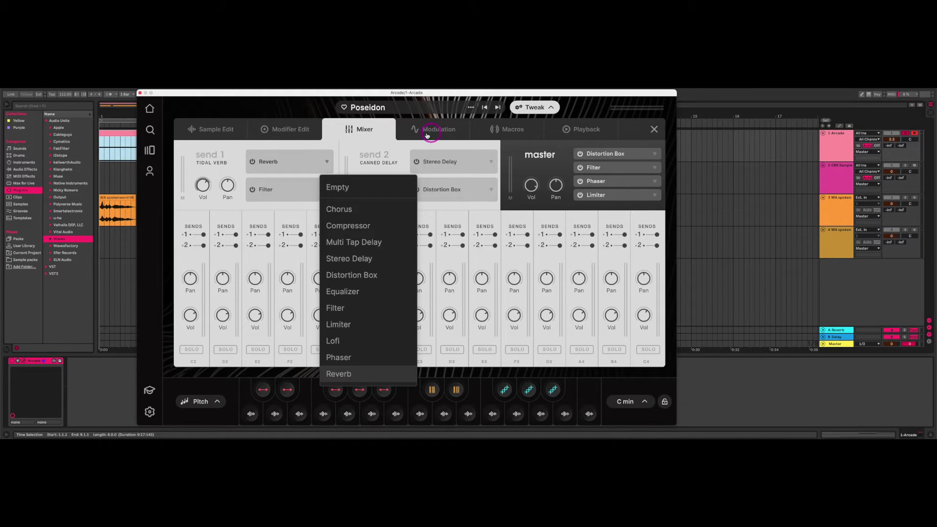
{"action": "left_click", "coordinate": [210, 130]}
{"action": "left_click", "coordinate": [535, 108]}
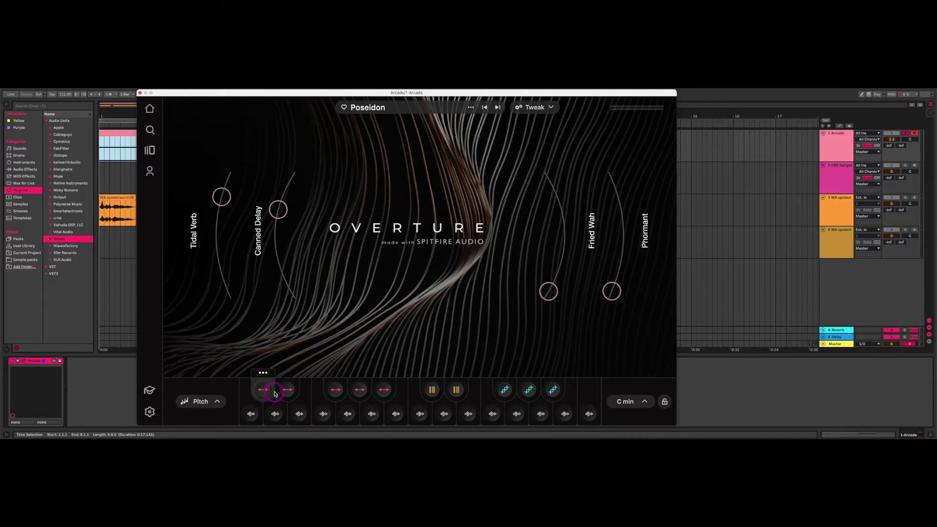
Step: Trigger Arcade's two orange modifier keys and a sample key to hear their effect, and close the plug-in
{"action": "left_click", "coordinate": [436, 396]}
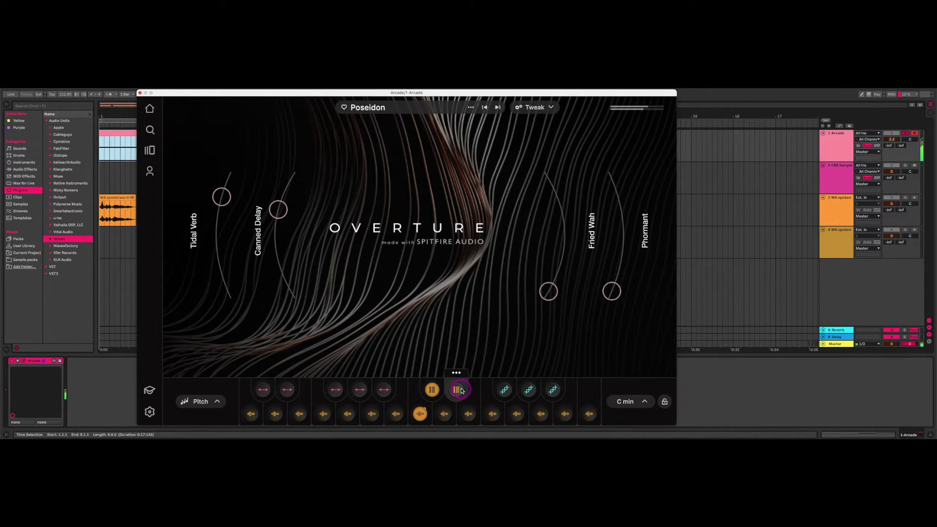
{"action": "left_click", "coordinate": [462, 391]}
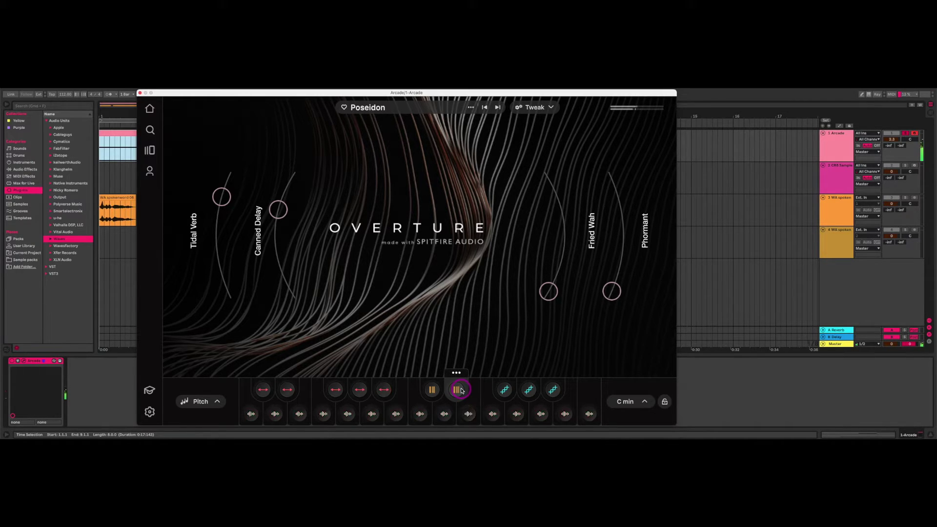
{"action": "left_click", "coordinate": [467, 412]}
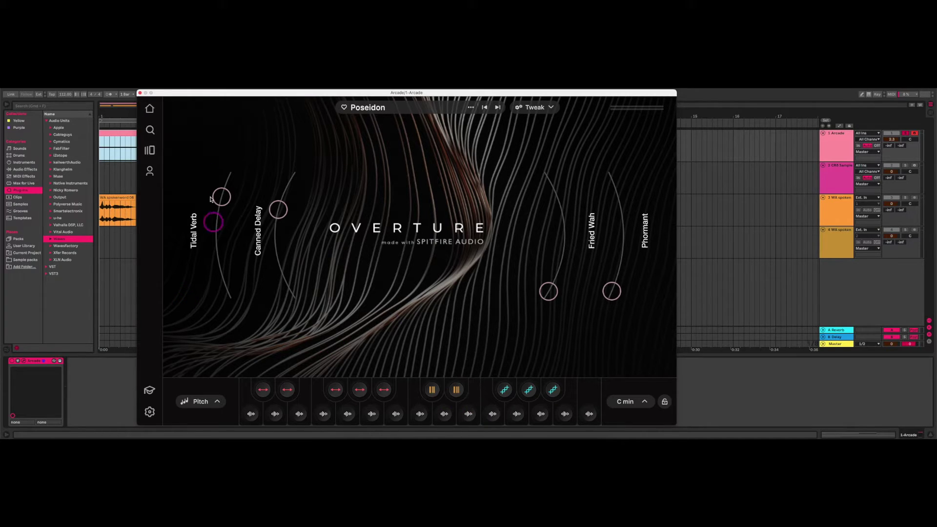
{"action": "left_click", "coordinate": [140, 94]}
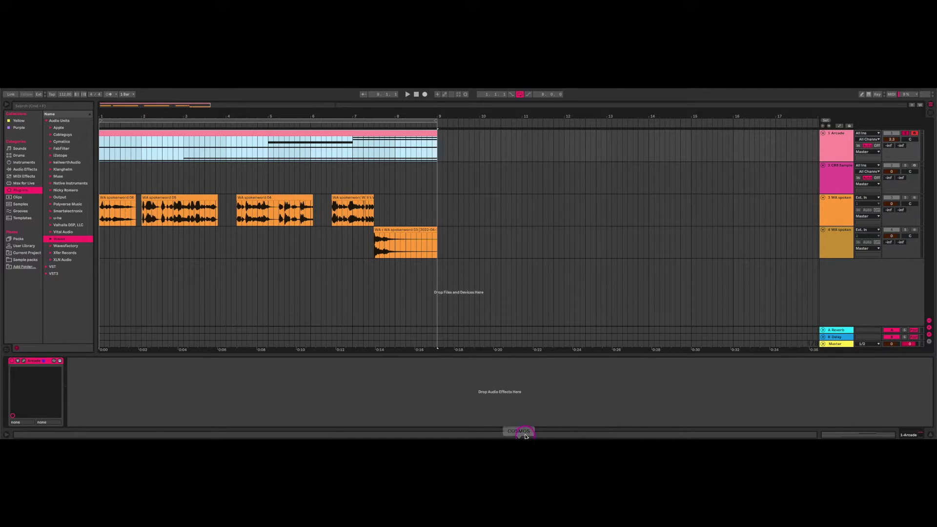
Step: Open the CR8 Sampler plug-in on the second track and place its window clear of the transport bar
{"action": "left_click", "coordinate": [832, 179]}
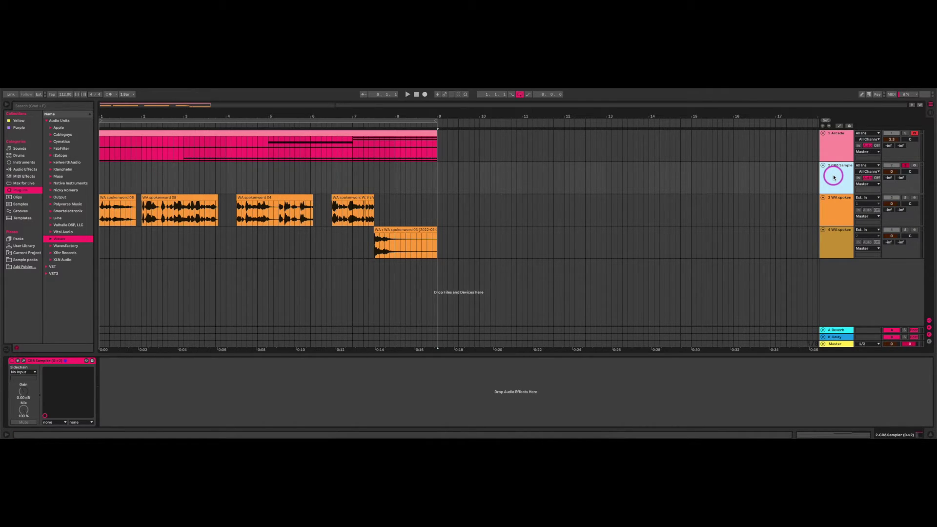
{"action": "left_click", "coordinate": [23, 363]}
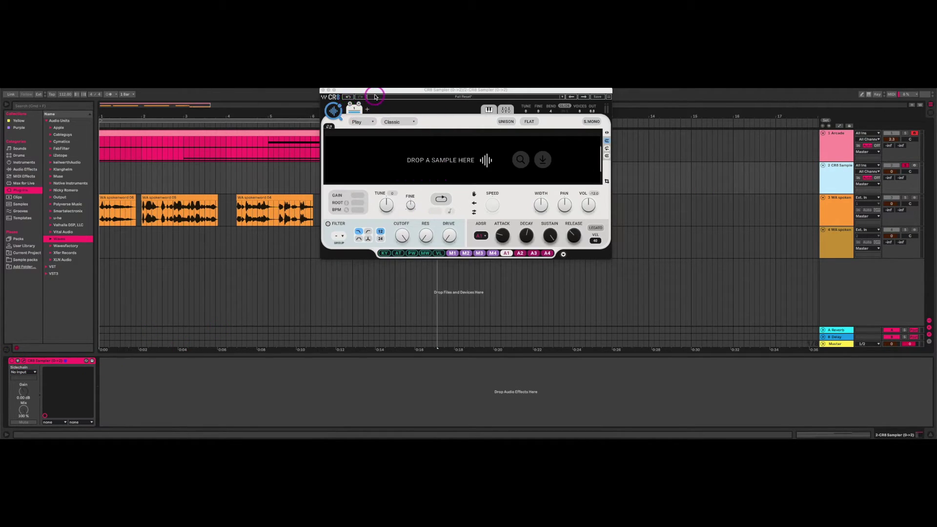
{"action": "left_click_drag", "start_coordinate": [376, 93], "coordinate": [375, 104]}
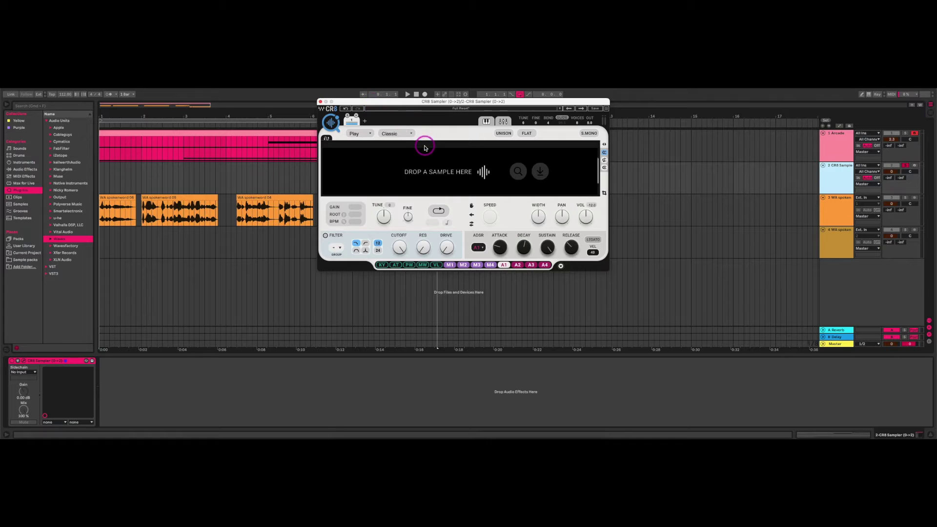
Step: Open the COSMOS sample finder from CR8 Sampler and arrange the two windows side by side without overlap
{"action": "left_click", "coordinate": [330, 123]}
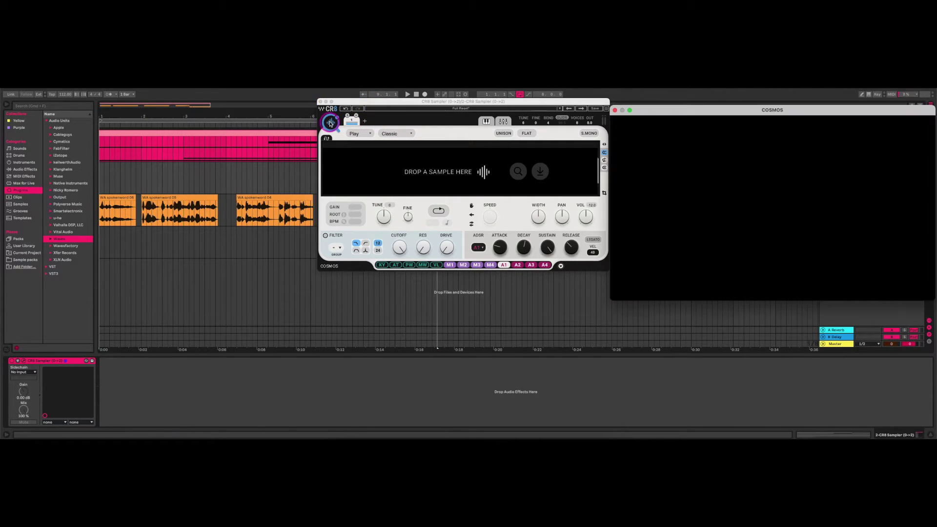
{"action": "left_click_drag", "start_coordinate": [460, 101], "coordinate": [409, 103]}
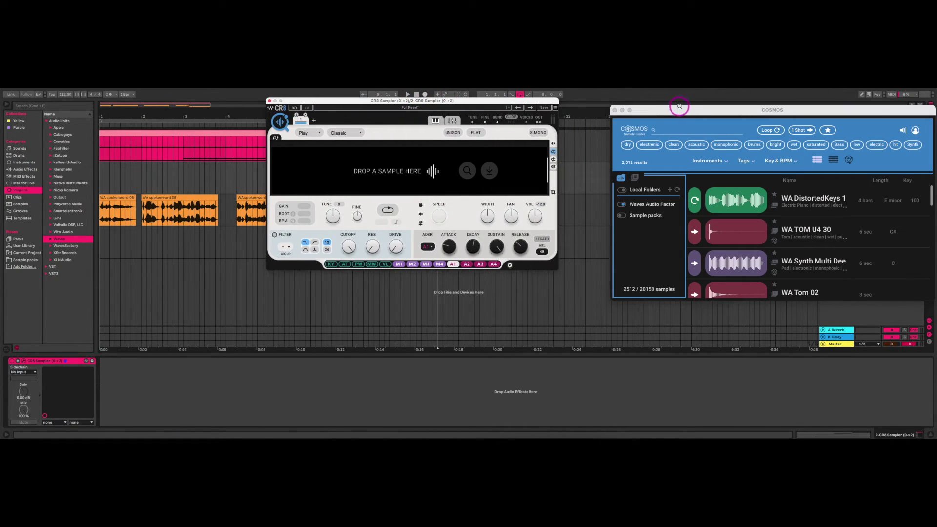
{"action": "left_click_drag", "start_coordinate": [680, 109], "coordinate": [629, 102]}
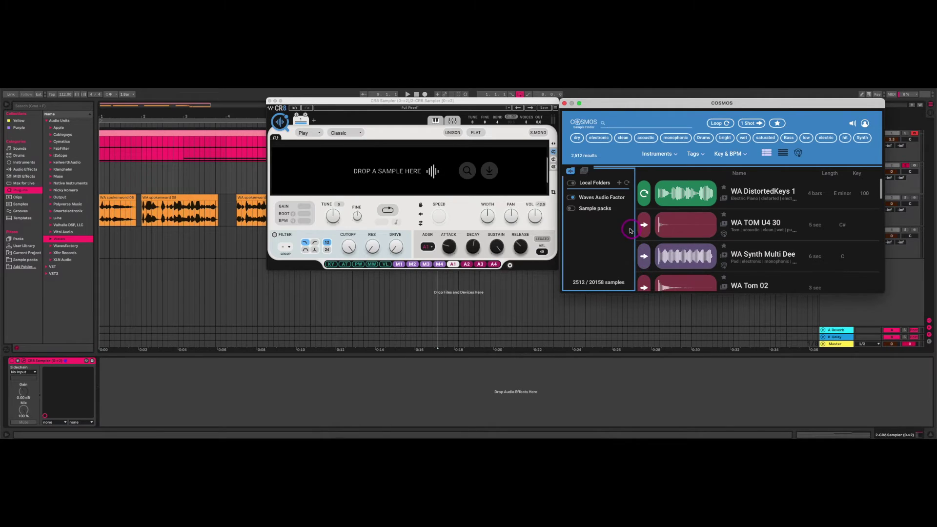
{"action": "left_click", "coordinate": [581, 200]}
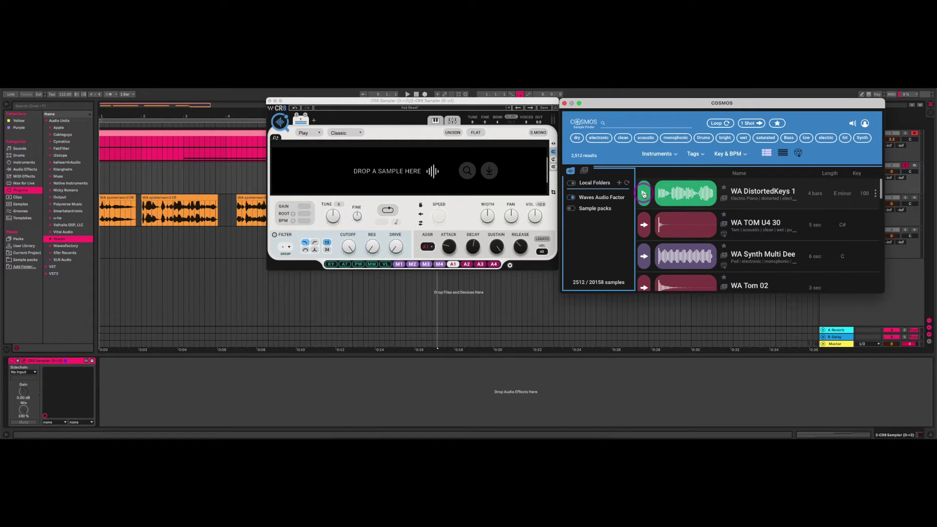
Step: Audition various samples in the COSMOS list, including WA DistortedKeys 1, WA Synth 07 E1, WA DigiBits P 1000 and WA Snare 23 E2
{"action": "left_click", "coordinate": [644, 194]}
{"action": "scroll", "coordinate": [685, 242], "scroll_direction": "down", "scroll_amount": 6}
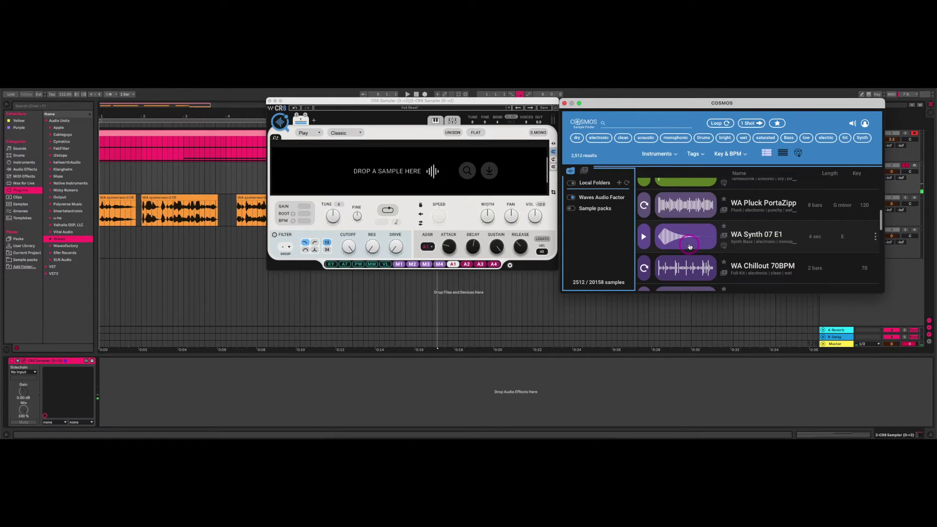
{"action": "left_click", "coordinate": [644, 236]}
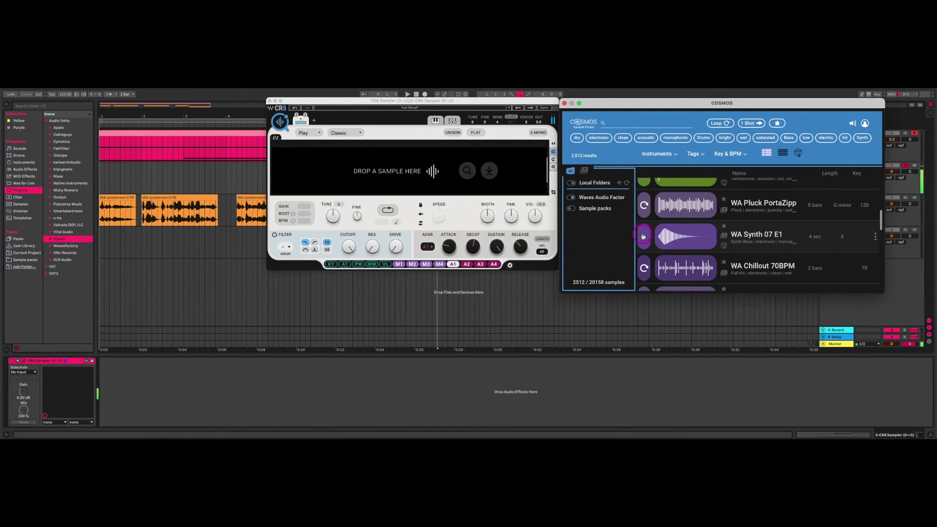
{"action": "scroll", "coordinate": [644, 244], "scroll_direction": "down", "scroll_amount": 3}
{"action": "left_click", "coordinate": [645, 262]}
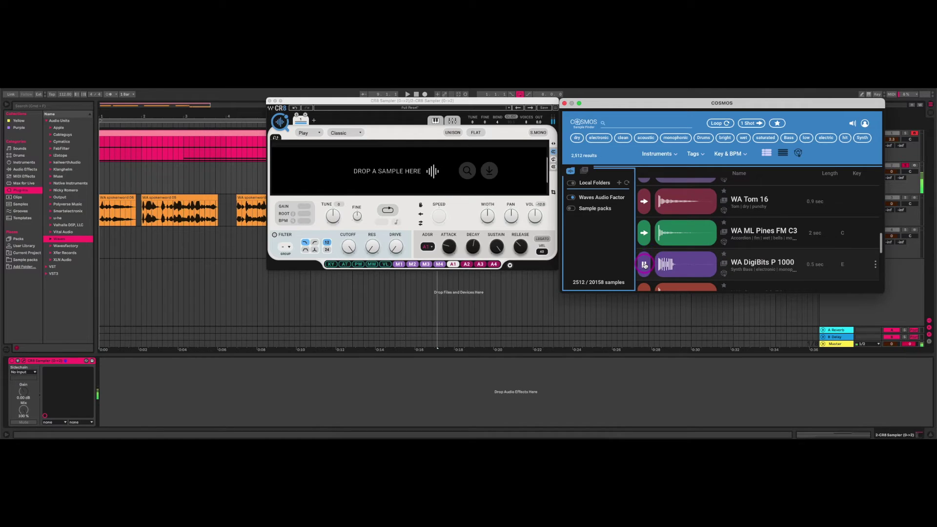
{"action": "scroll", "coordinate": [644, 245], "scroll_direction": "up", "scroll_amount": 2}
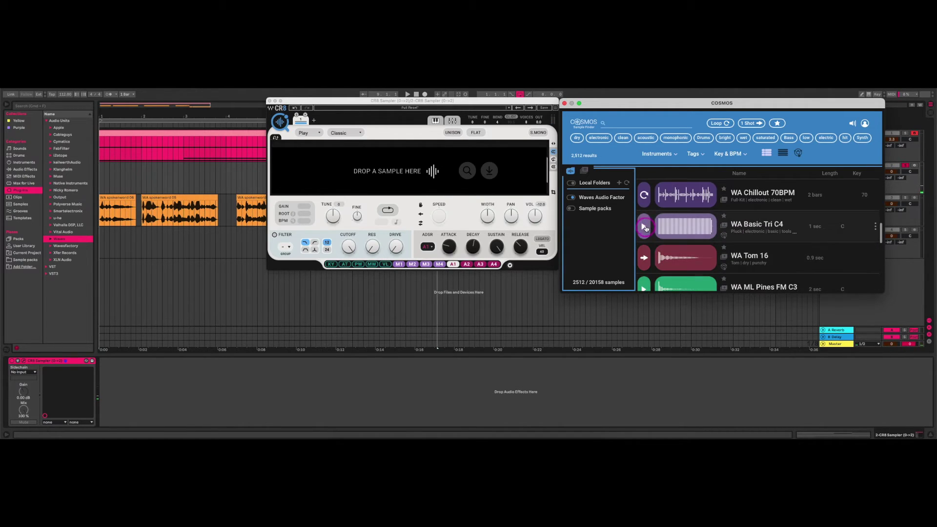
{"action": "scroll", "coordinate": [645, 234], "scroll_direction": "down", "scroll_amount": 4}
{"action": "left_click", "coordinate": [645, 243]}
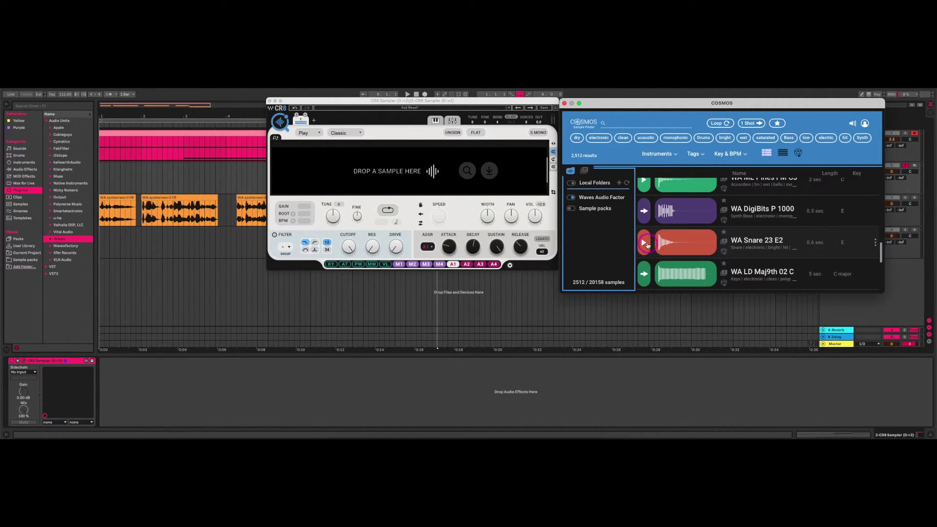
{"action": "left_click", "coordinate": [644, 212]}
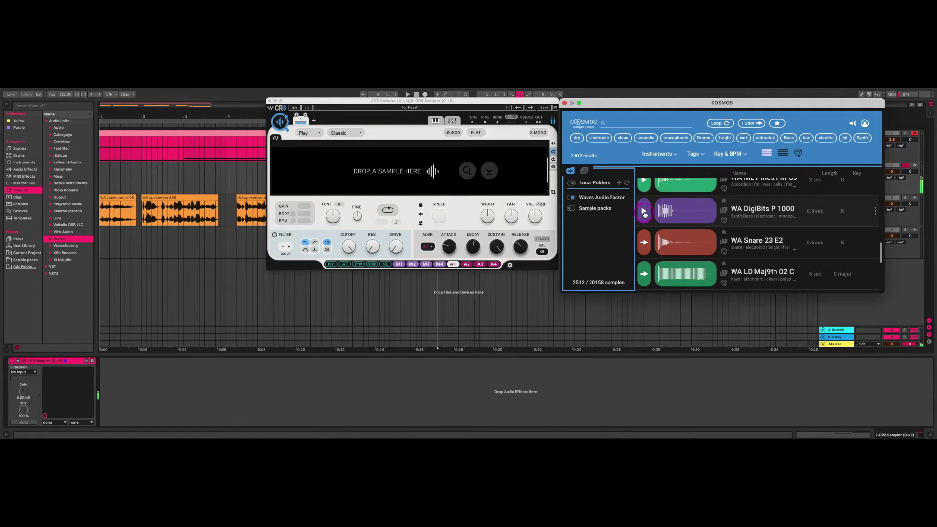
Step: Preview the WA Synth 07 E1 sample again and load it into the first CR8 sample slot
{"action": "scroll", "coordinate": [646, 224], "scroll_direction": "up", "scroll_amount": 6}
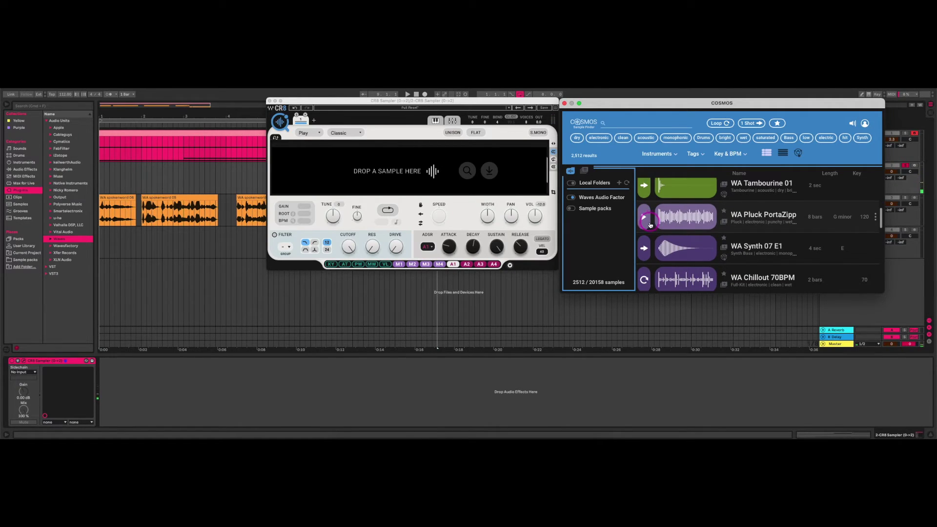
{"action": "left_click", "coordinate": [644, 250]}
{"action": "left_click_drag", "start_coordinate": [666, 246], "coordinate": [382, 167]}
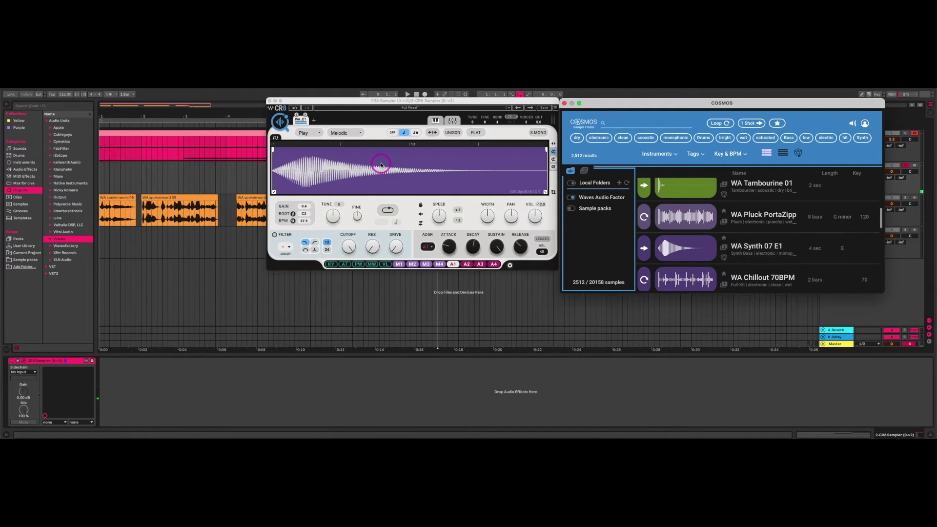
Step: Add a second sample slot in CR8, find and preview WA Clavinet E1 in COSMOS, and load it into the slot
{"action": "left_click", "coordinate": [314, 120]}
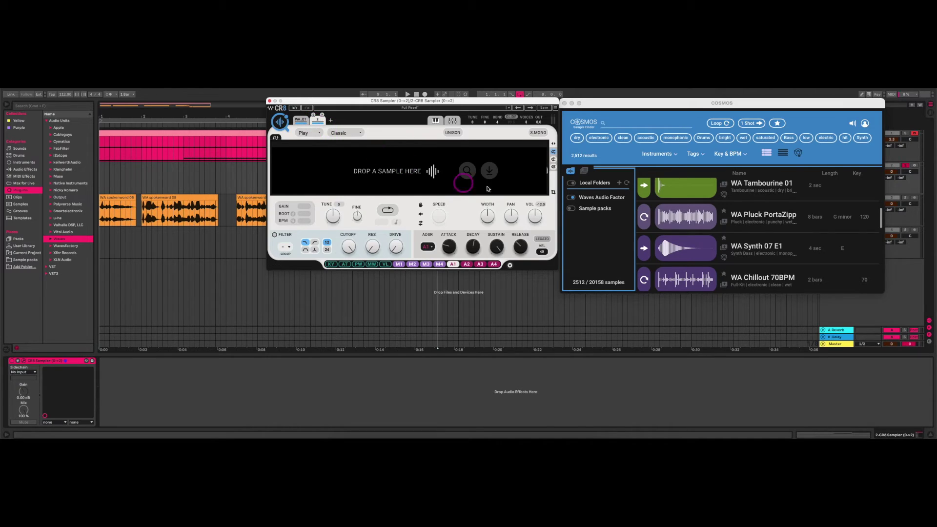
{"action": "left_click", "coordinate": [684, 250]}
{"action": "scroll", "coordinate": [693, 253], "scroll_direction": "down", "scroll_amount": 10}
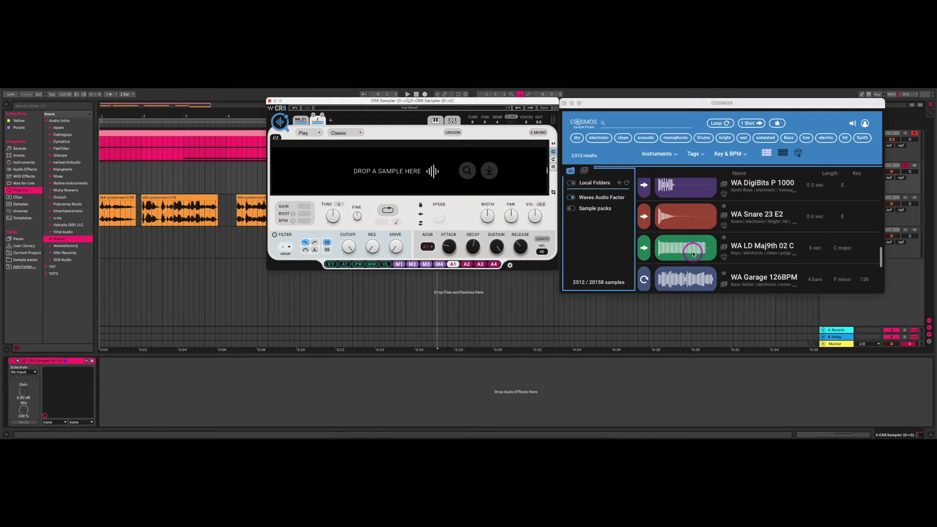
{"action": "scroll", "coordinate": [692, 254], "scroll_direction": "down", "scroll_amount": 10}
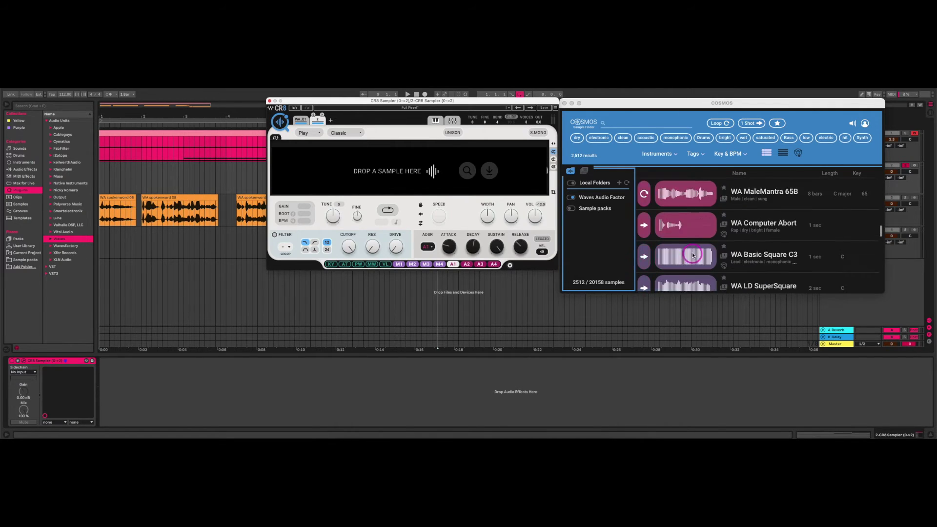
{"action": "scroll", "coordinate": [692, 255], "scroll_direction": "down", "scroll_amount": 5}
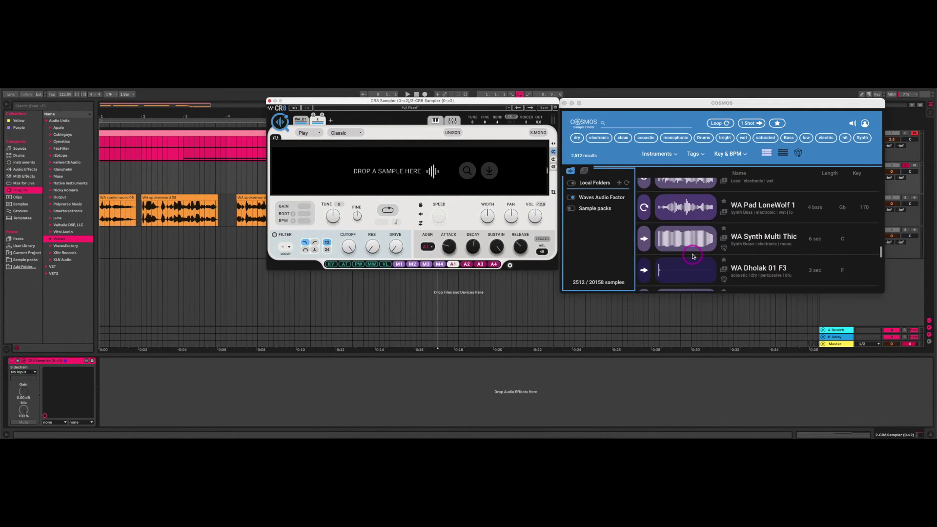
{"action": "scroll", "coordinate": [693, 256], "scroll_direction": "down", "scroll_amount": 10}
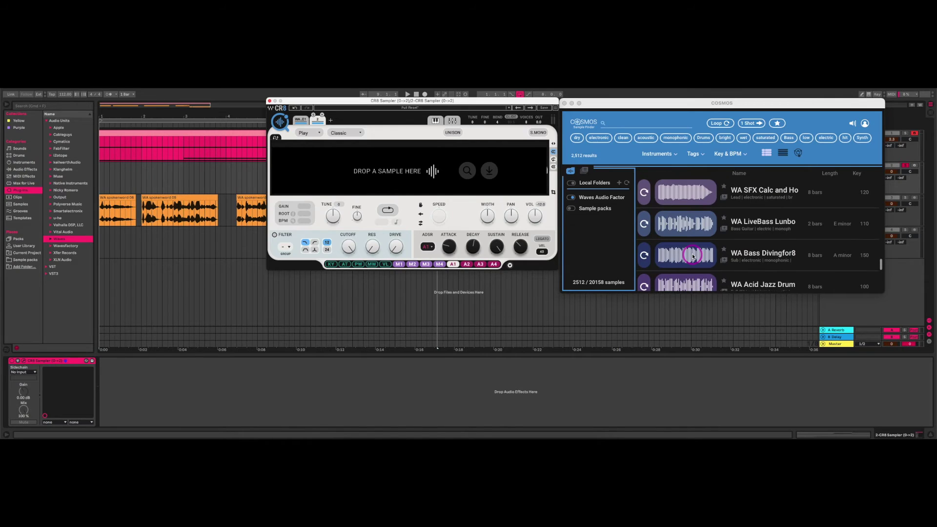
{"action": "scroll", "coordinate": [692, 256], "scroll_direction": "down", "scroll_amount": 8}
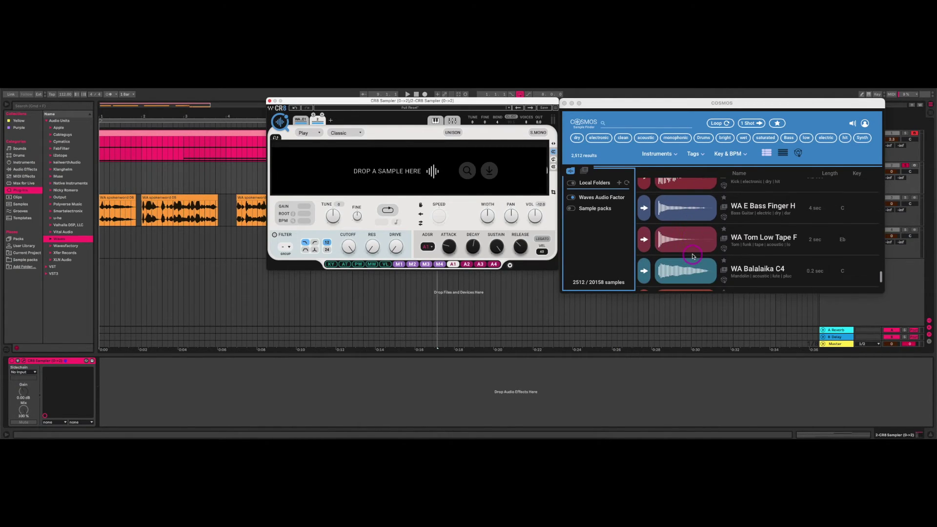
{"action": "scroll", "coordinate": [692, 257], "scroll_direction": "down", "scroll_amount": 10}
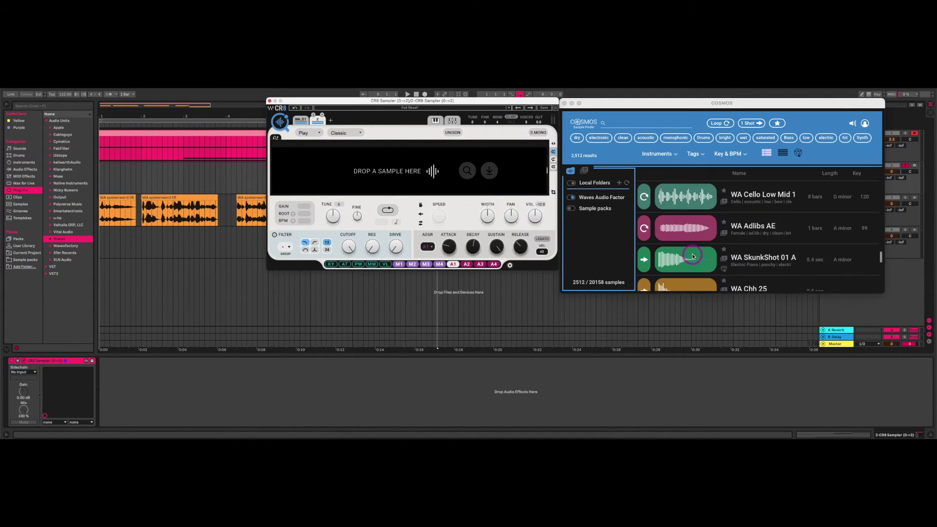
{"action": "scroll", "coordinate": [692, 257], "scroll_direction": "down", "scroll_amount": 10}
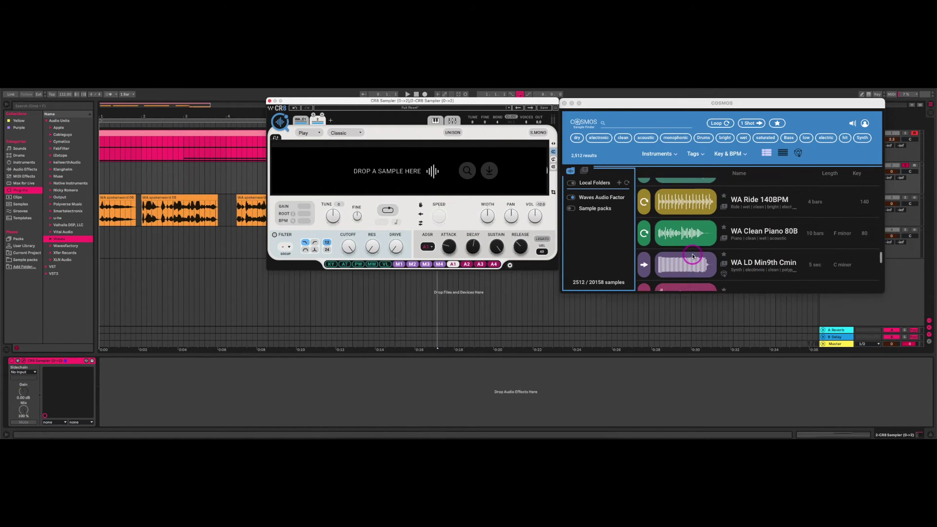
{"action": "scroll", "coordinate": [688, 257], "scroll_direction": "down", "scroll_amount": 5}
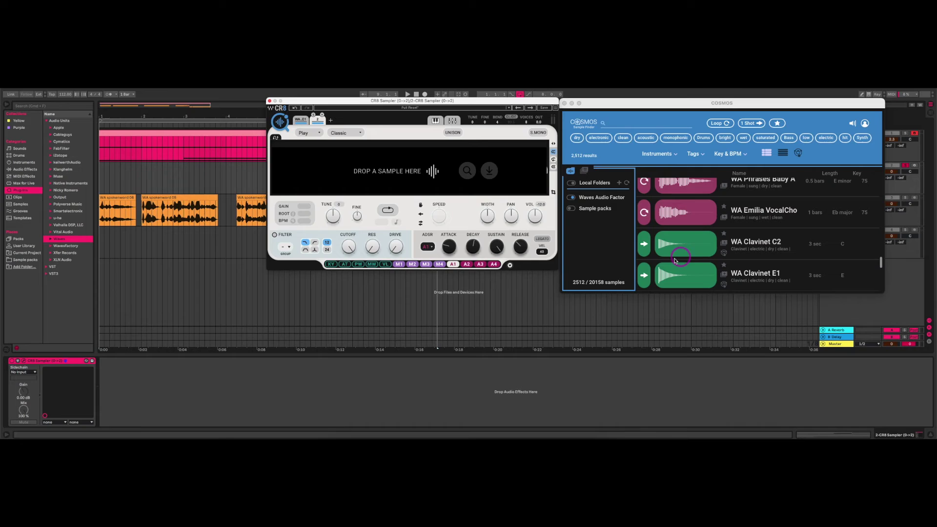
{"action": "left_click", "coordinate": [644, 275]}
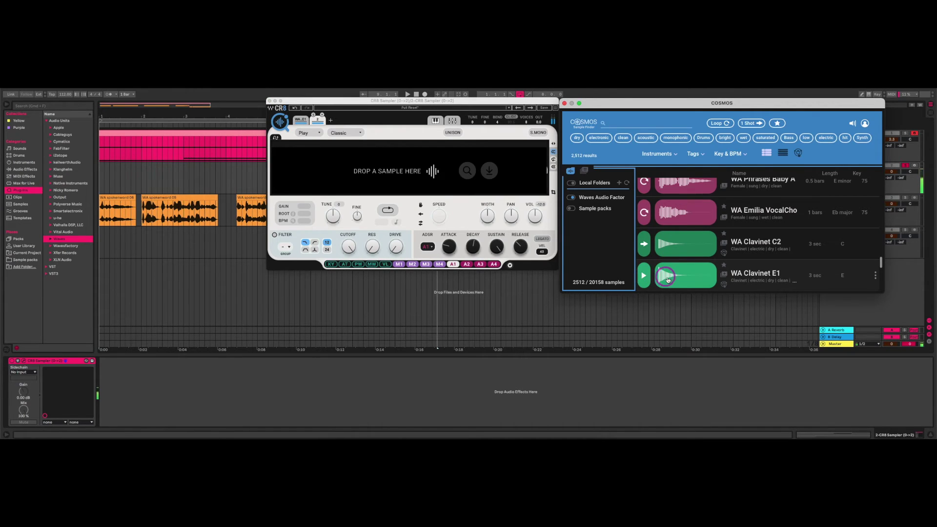
{"action": "left_click_drag", "start_coordinate": [666, 276], "coordinate": [407, 169]}
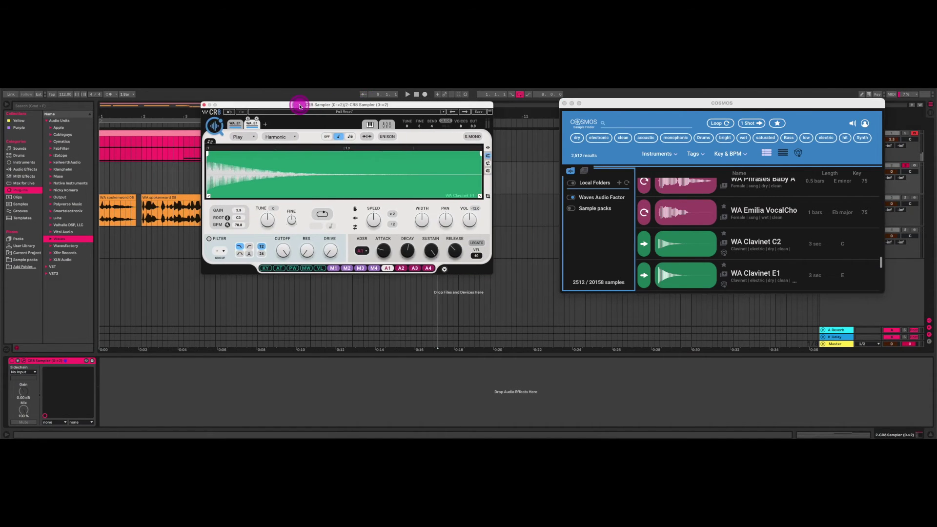
Step: Move the CR8 window aside and close COSMOS, and play a note to hear the loaded samples together
{"action": "left_click_drag", "start_coordinate": [372, 101], "coordinate": [306, 105]}
{"action": "left_click", "coordinate": [564, 103]}
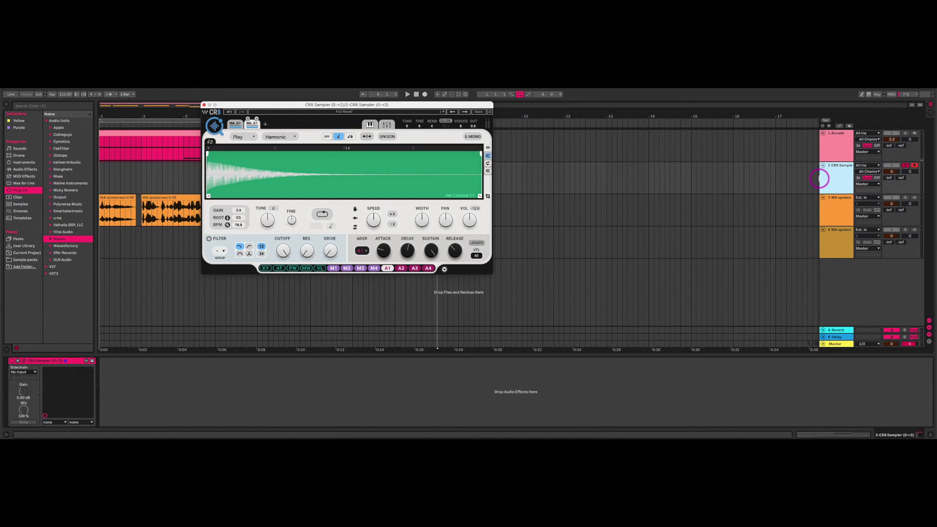
{"action": "key", "text": "a"}
Step: Add a third sample slot in CR8 and reopen the COSMOS sample finder beside it
{"action": "left_click", "coordinate": [266, 125]}
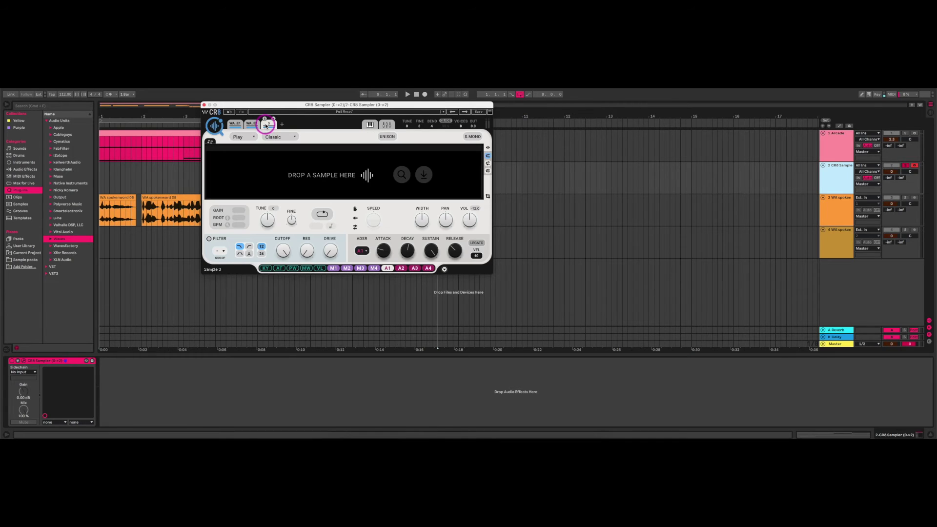
{"action": "left_click", "coordinate": [210, 129]}
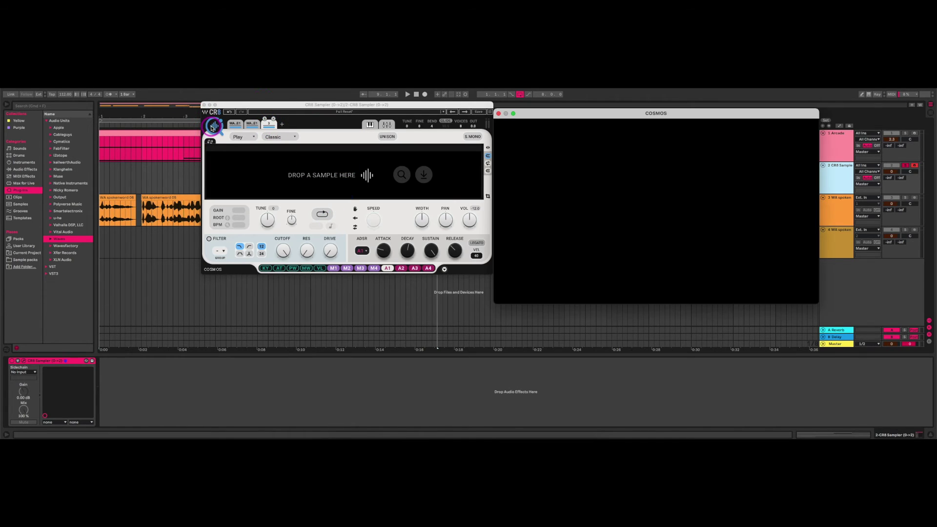
{"action": "left_click", "coordinate": [535, 113]}
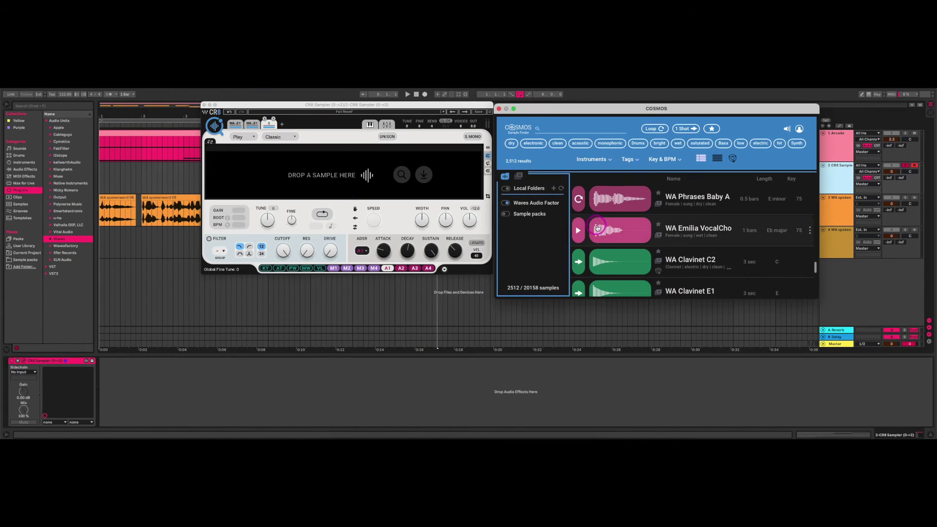
Step: Filter the COSMOS samples to the key of E and close the Key & BPM filter options
{"action": "left_click", "coordinate": [668, 160]}
{"action": "left_click", "coordinate": [678, 200]}
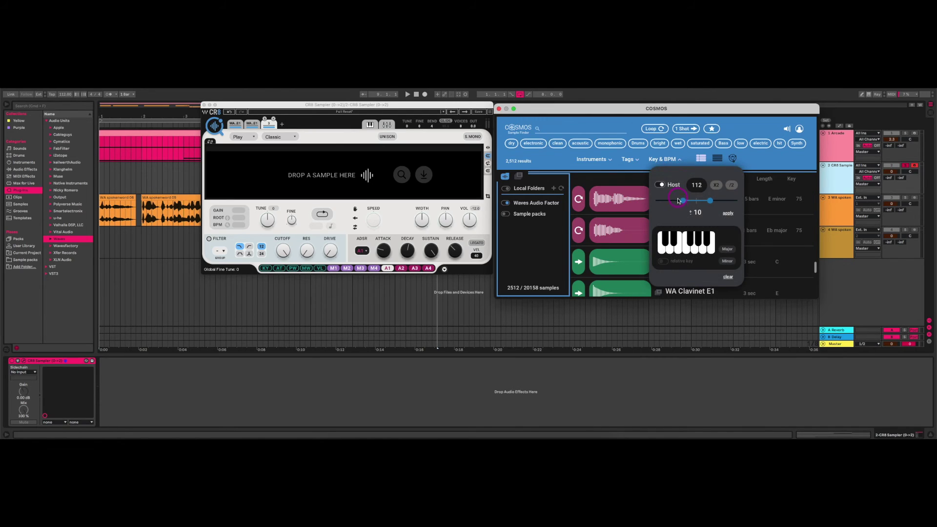
{"action": "left_click", "coordinate": [682, 235]}
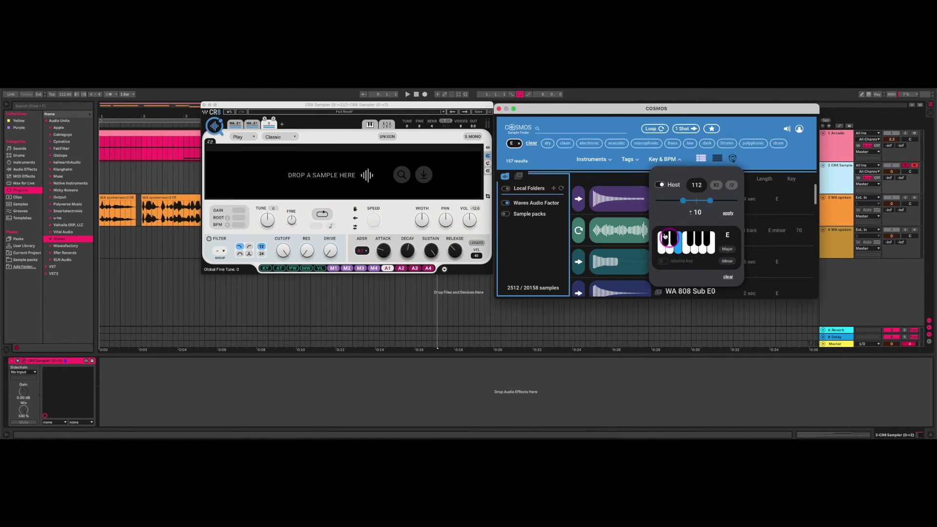
{"action": "left_click", "coordinate": [669, 182]}
{"action": "left_click", "coordinate": [625, 178]}
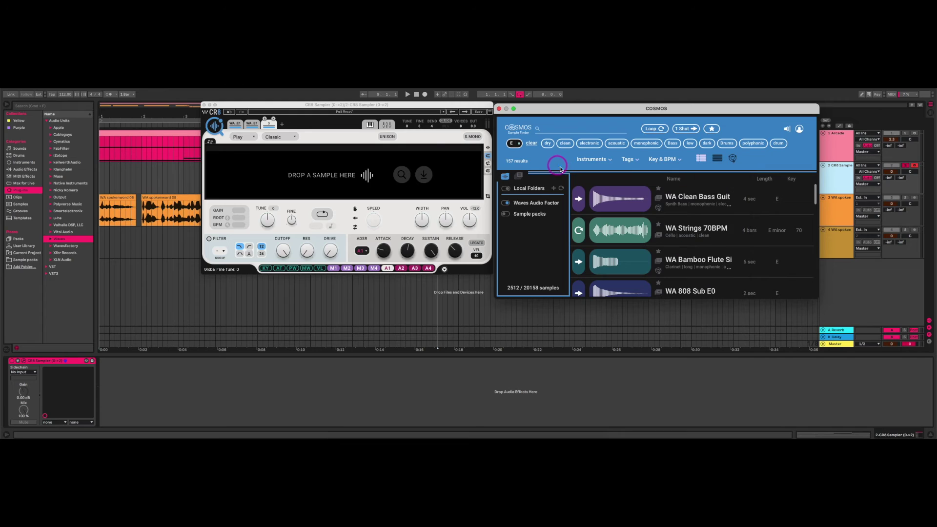
Step: Preview the WA 808 Sub E0 sample and load it into the third CR8 sample slot
{"action": "left_click", "coordinate": [616, 220]}
{"action": "scroll", "coordinate": [586, 229], "scroll_direction": "down", "scroll_amount": 1}
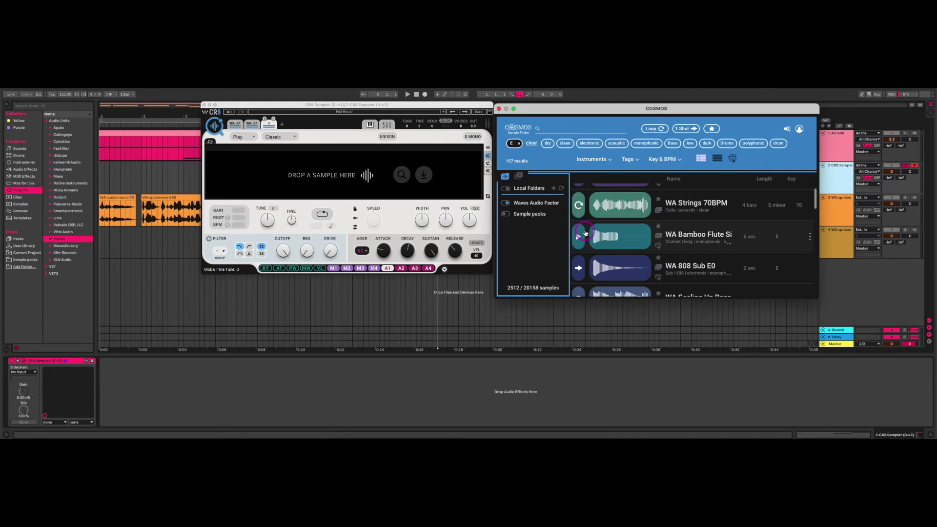
{"action": "left_click", "coordinate": [578, 269]}
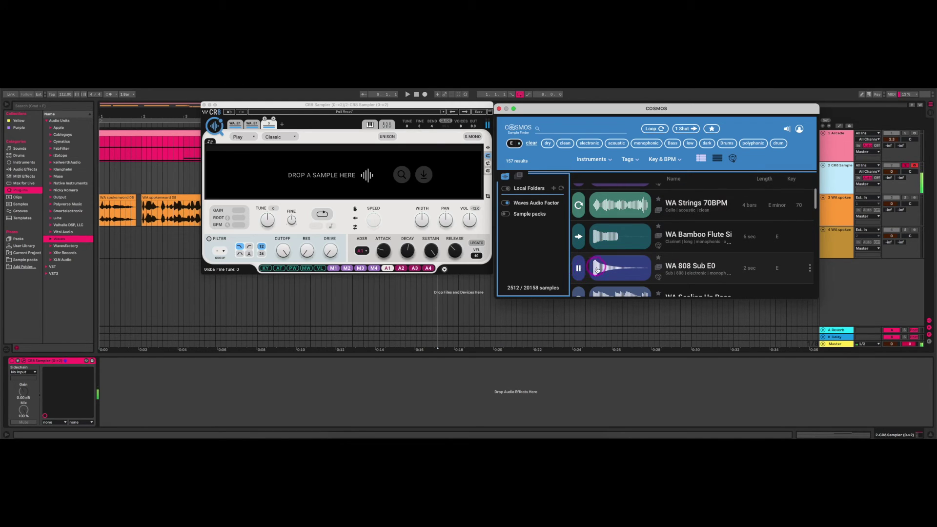
{"action": "left_click_drag", "start_coordinate": [598, 268], "coordinate": [336, 176]}
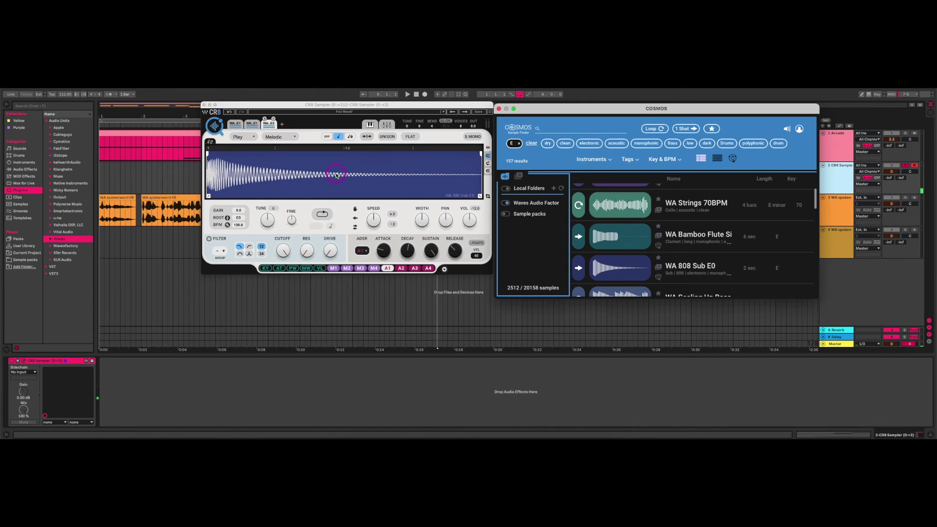
{"action": "left_click", "coordinate": [337, 176]}
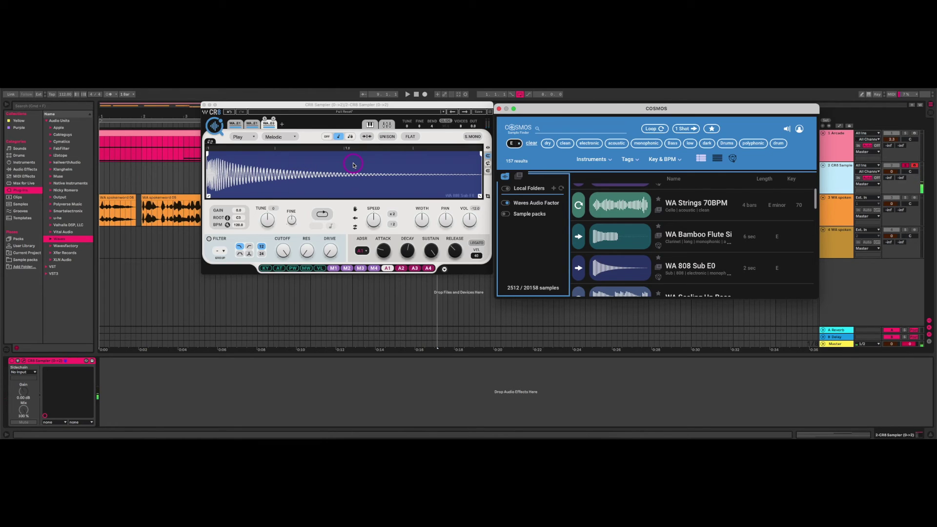
Step: Check the samples in the second and first CR8 slots, and close COSMOS and the CR8 Sampler window
{"action": "left_click", "coordinate": [251, 124]}
{"action": "left_click", "coordinate": [235, 123]}
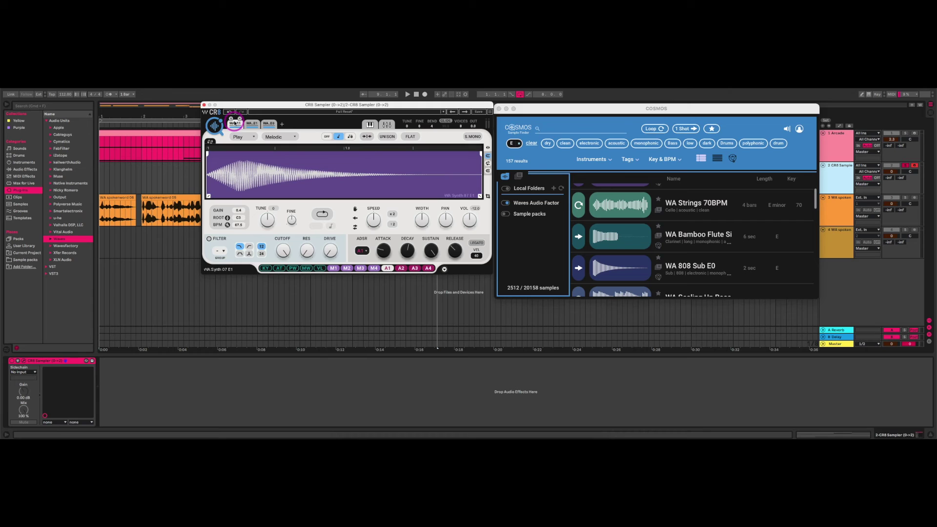
{"action": "left_click", "coordinate": [500, 108]}
{"action": "left_click_drag", "start_coordinate": [259, 109], "coordinate": [348, 145]}
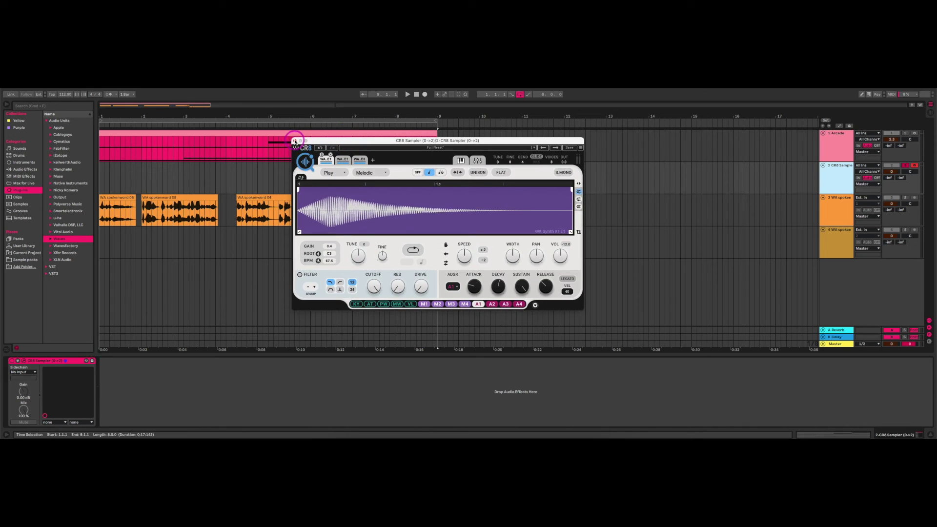
{"action": "left_click", "coordinate": [295, 142]}
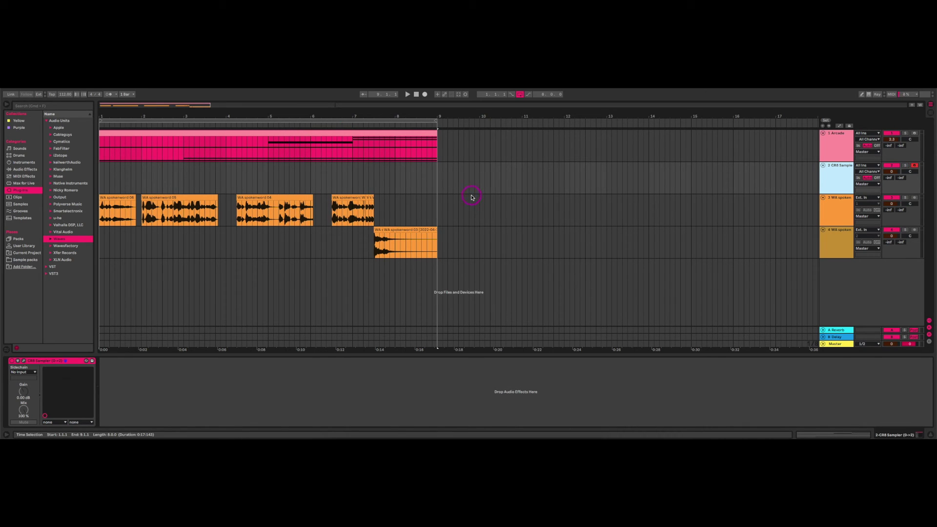
Step: Play the arrangement from its start at bar 1
{"action": "left_click", "coordinate": [99, 175]}
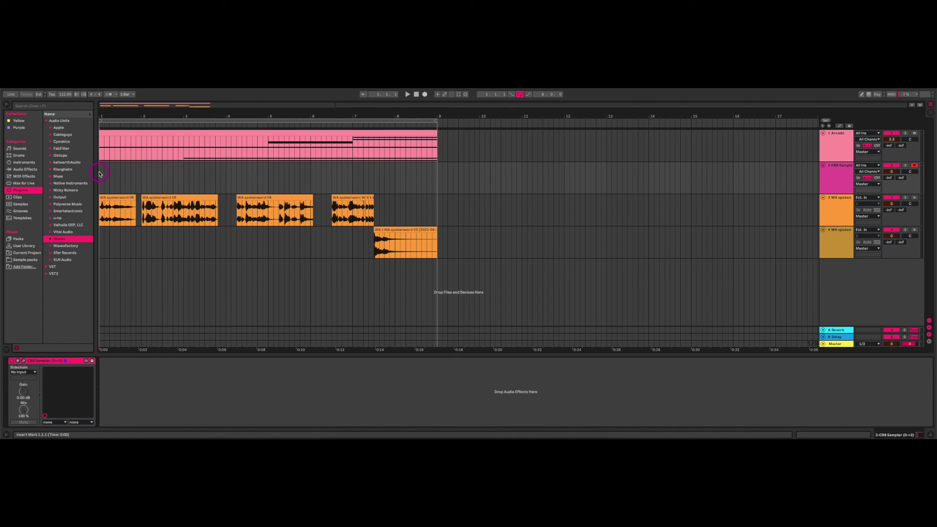
{"action": "key", "text": "space"}
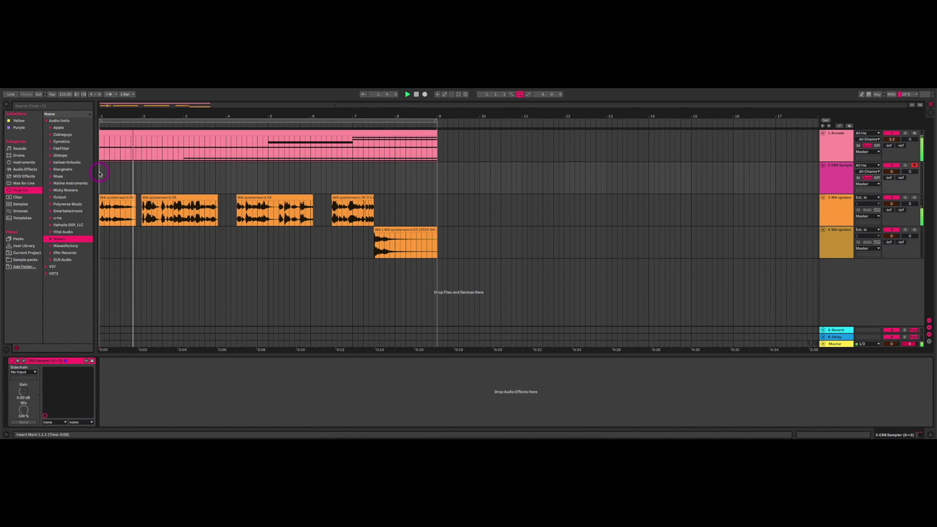